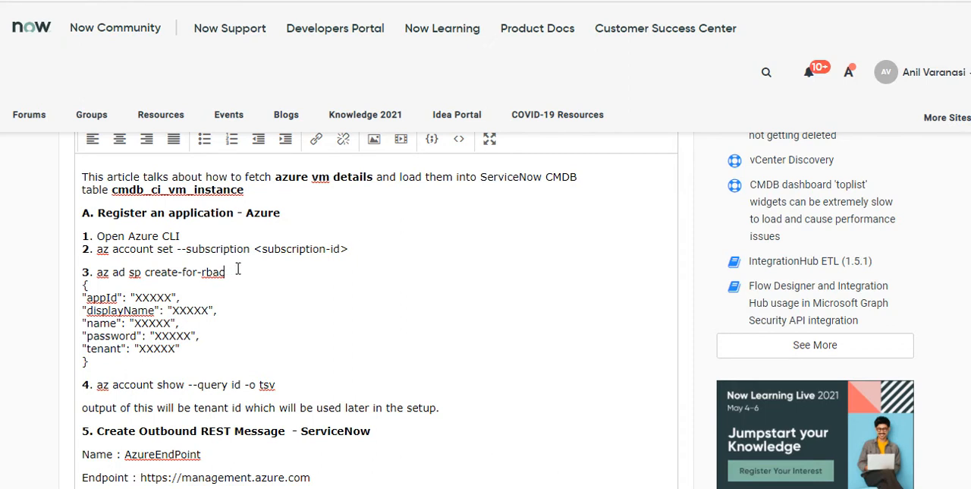
Review the article's Azure CLI commands "az ad sp create-for-rbac" and "az account show --query id -o tsv" in steps 3 and 4
scroll(241, 272, "down", 1)
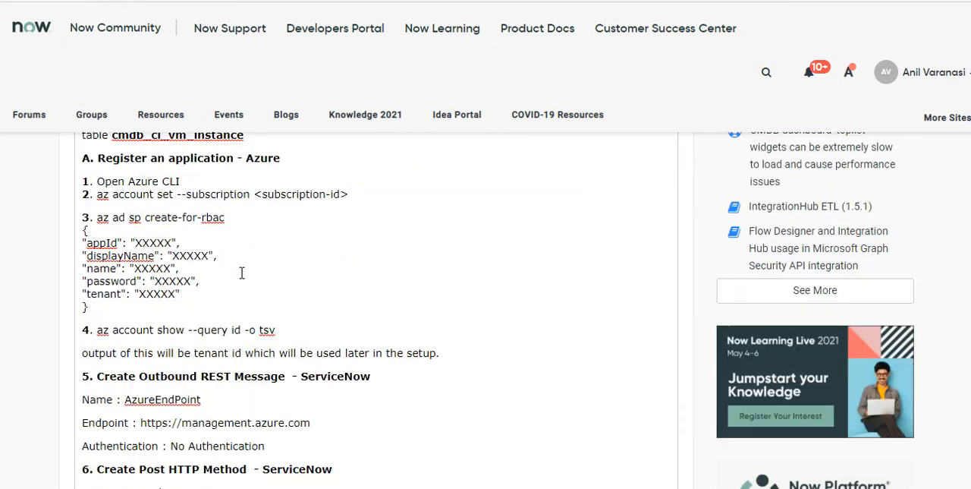
left_click_drag(96, 219, 226, 219)
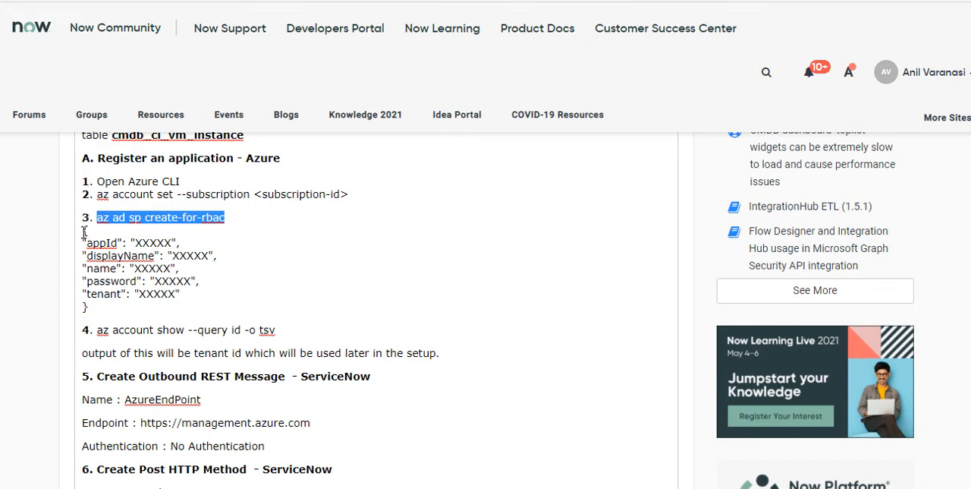
scroll(174, 285, "down", 1)
scroll(175, 285, "down", 2)
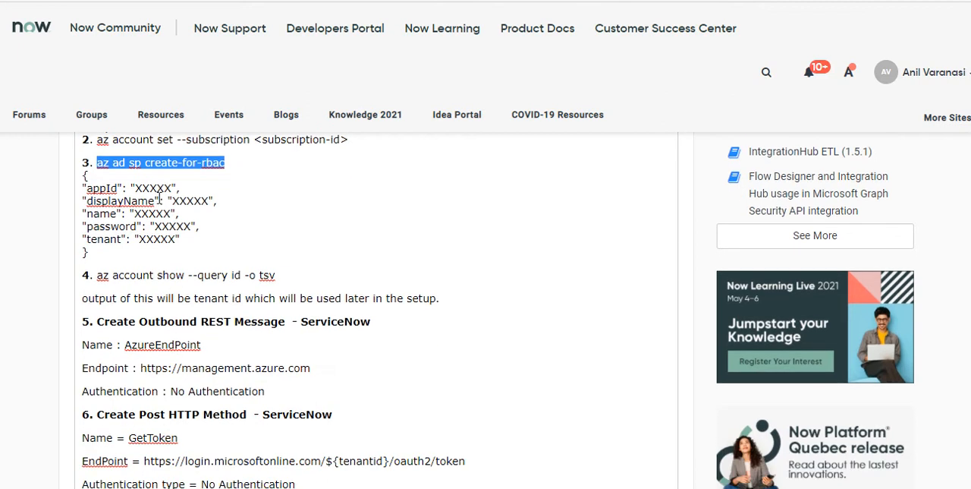
left_click(228, 163)
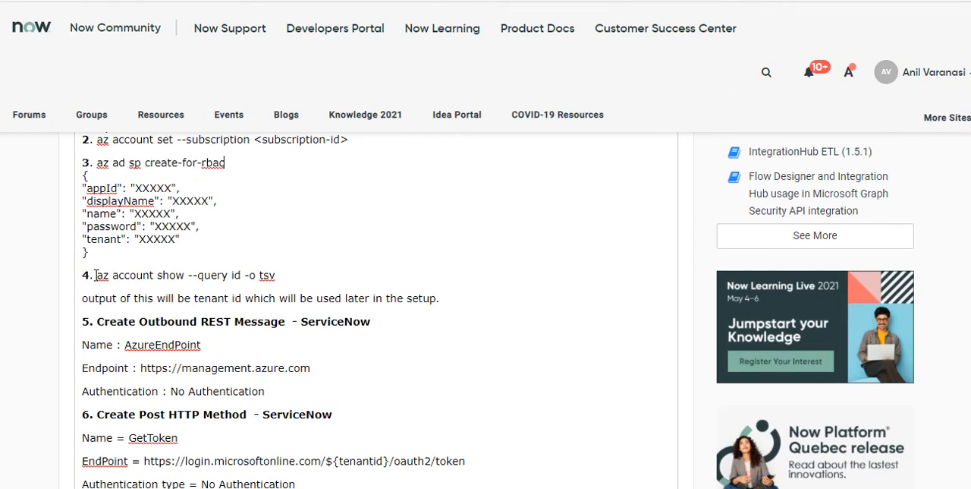
left_click_drag(96, 275, 290, 279)
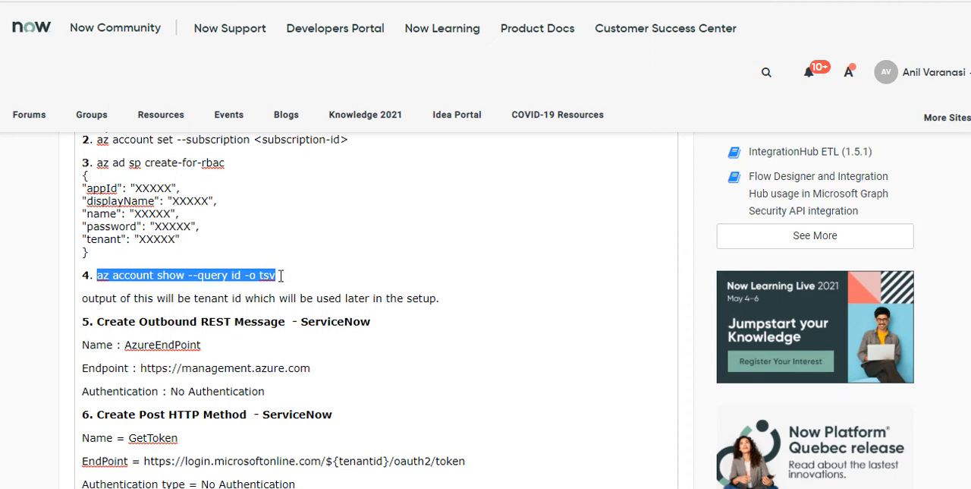
left_click(281, 276)
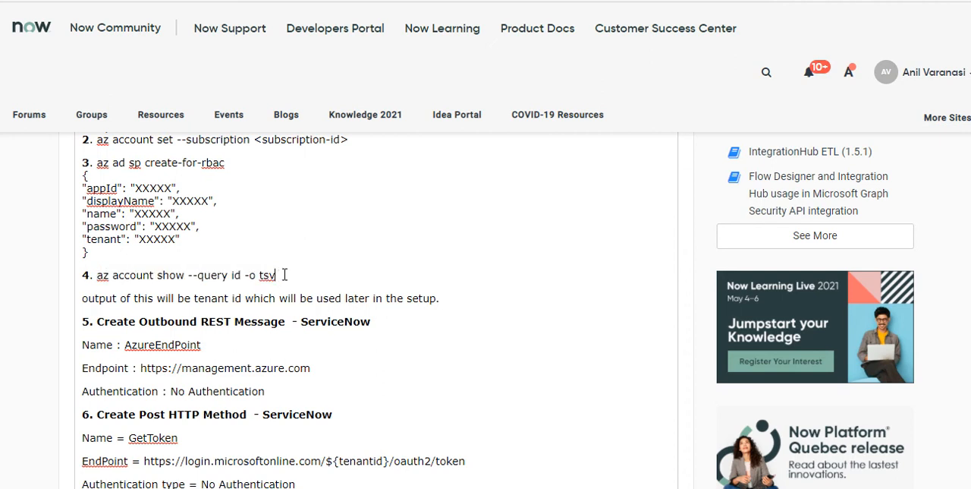
Read the article's Outbound REST Message section, examining its name, endpoint and authentication settings
scroll(286, 271, "down", 1)
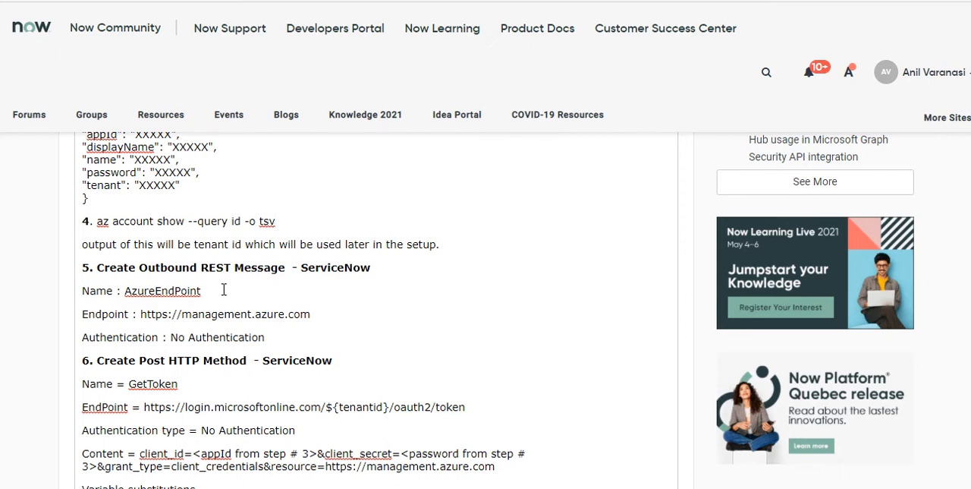
scroll(225, 294, "down", 1)
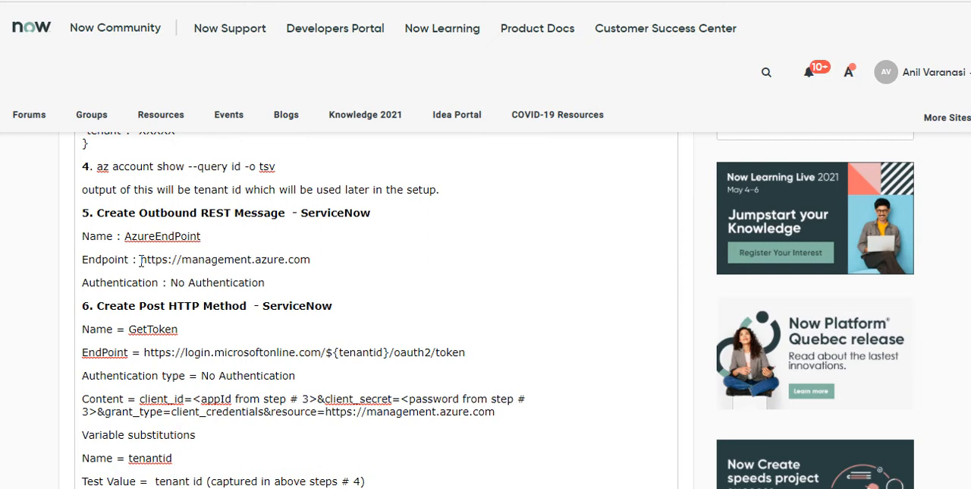
left_click_drag(140, 260, 310, 265)
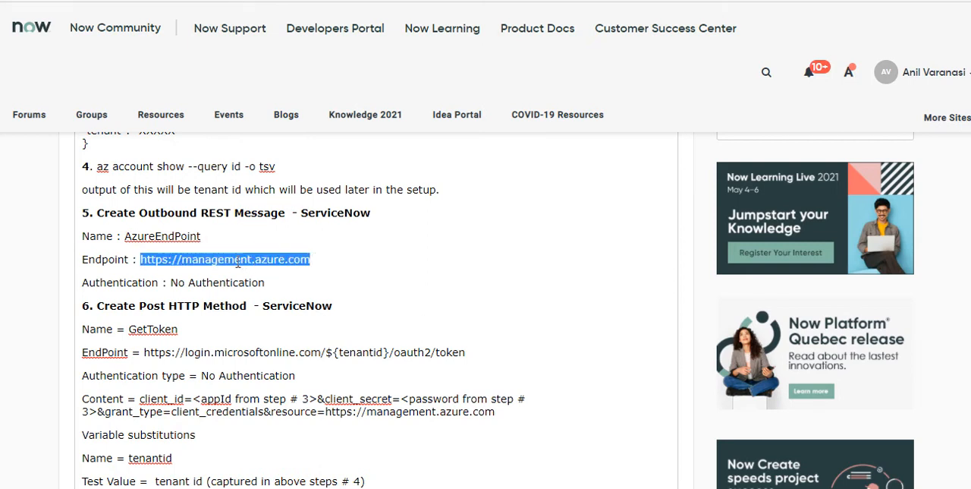
scroll(321, 264, "down", 1)
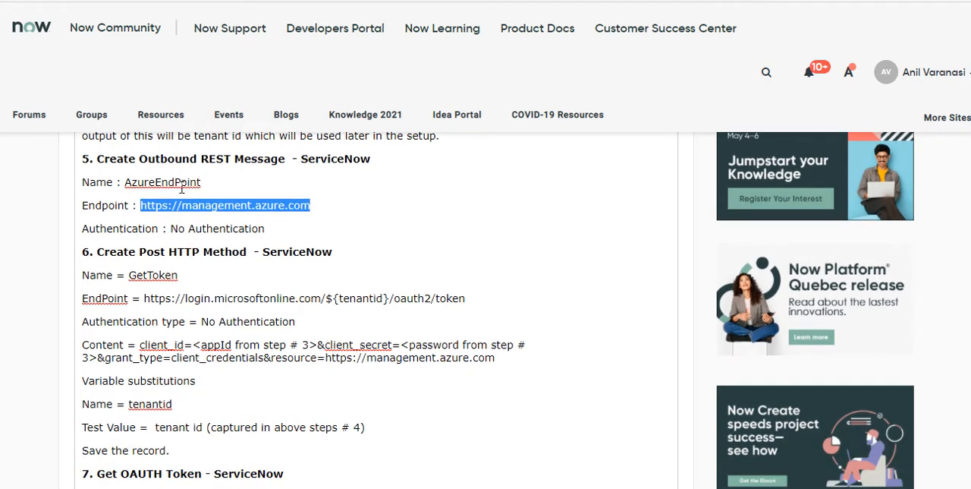
Examine the name and endpoint of the Post HTTP method, tracing the tenantid variable back to the step 4 command
left_click(199, 275)
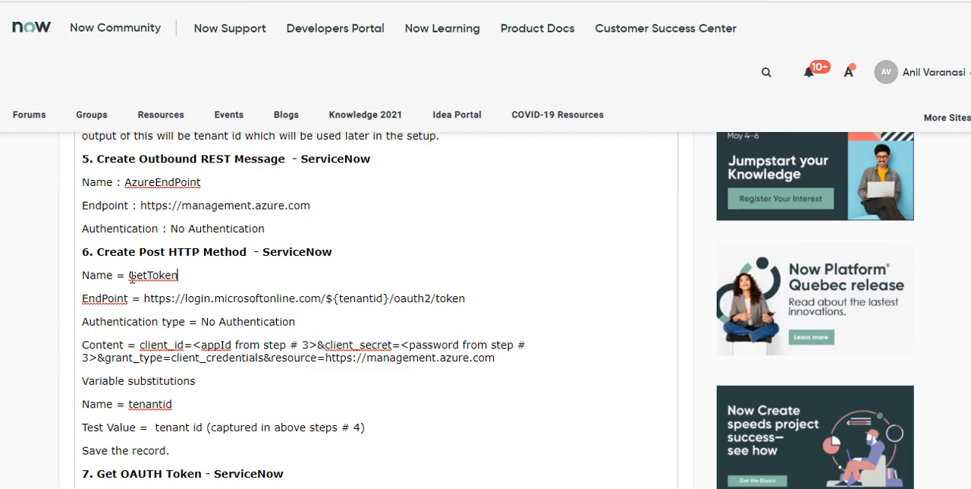
left_click_drag(130, 276, 198, 279)
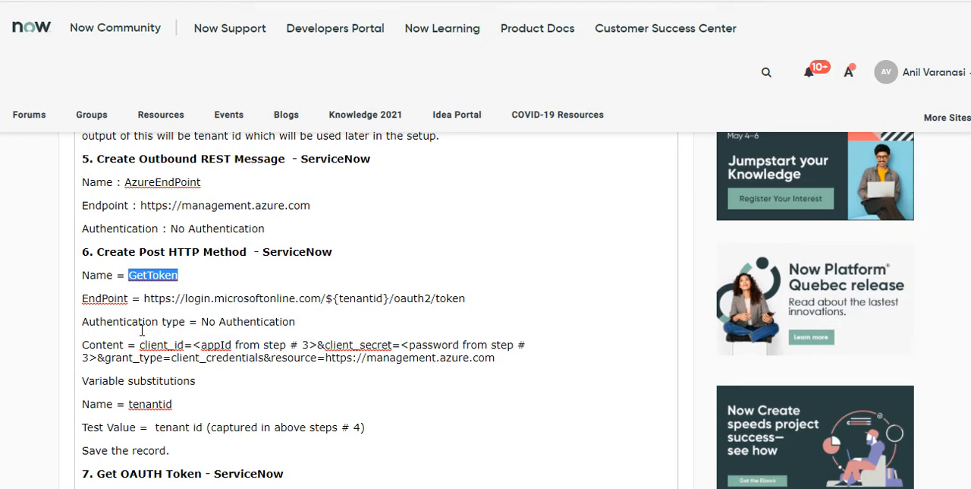
scroll(144, 325, "down", 1)
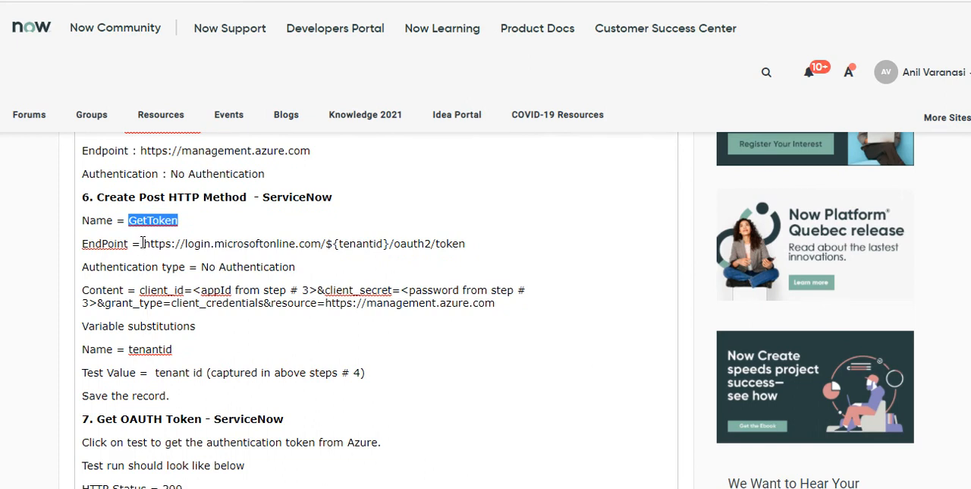
left_click_drag(143, 242, 463, 245)
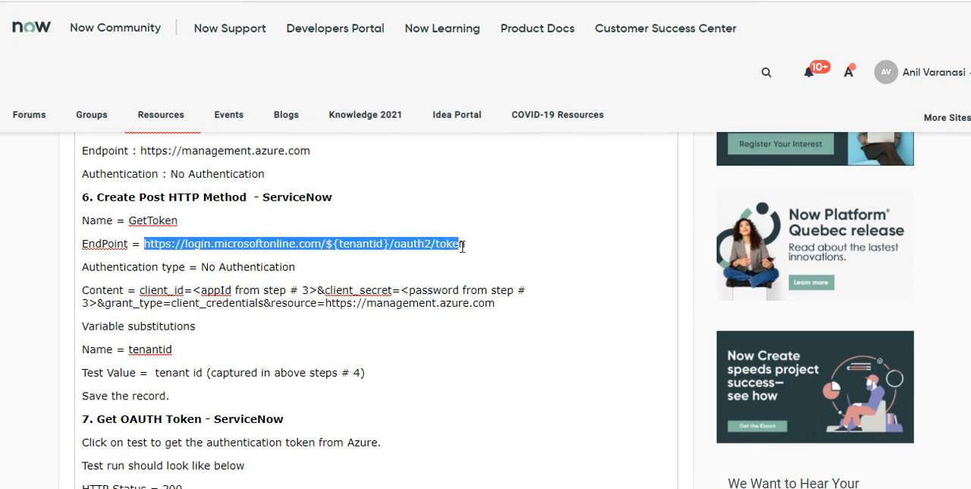
double_click(343, 246)
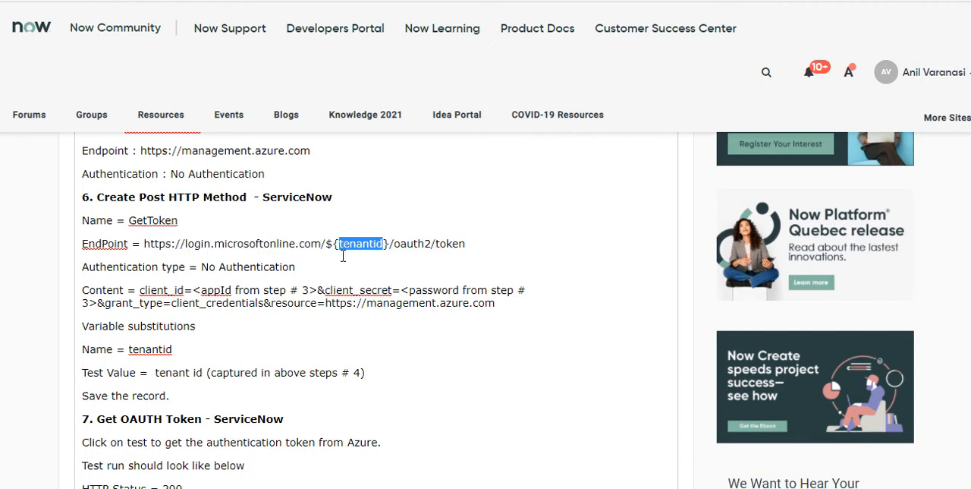
scroll(332, 296, "up", 2)
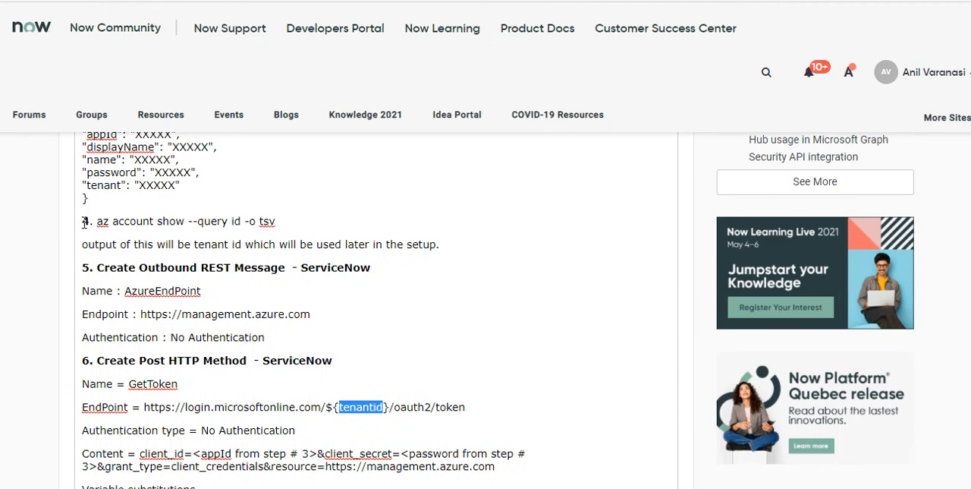
left_click(295, 225)
scroll(364, 357, "down", 1)
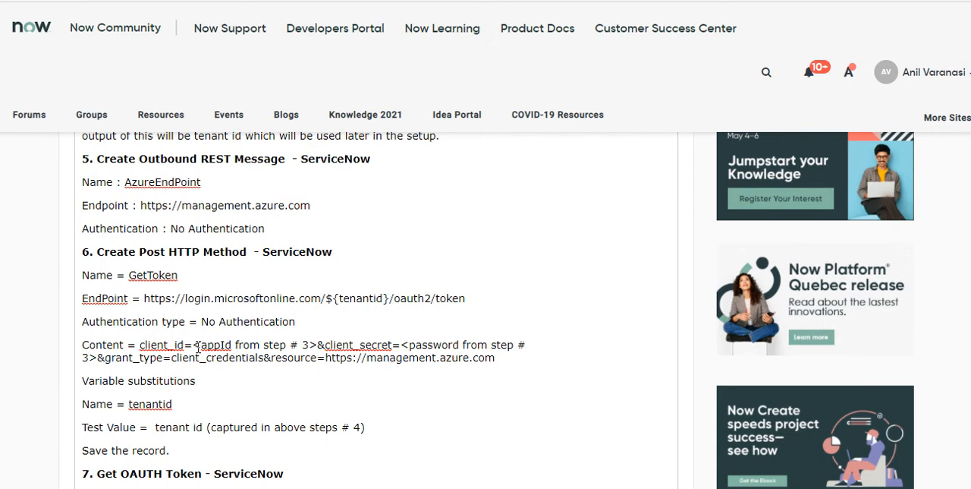
Compare the Post method's content parameters and variable substitutions with the appId, password and tenant ID sources in steps 3 and 4
scroll(196, 345, "up", 3)
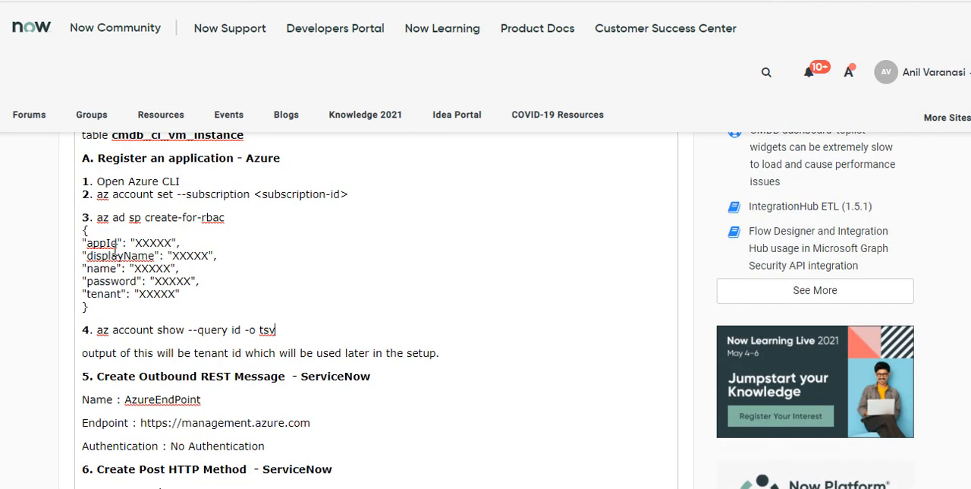
double_click(114, 243)
scroll(270, 374, "down", 2)
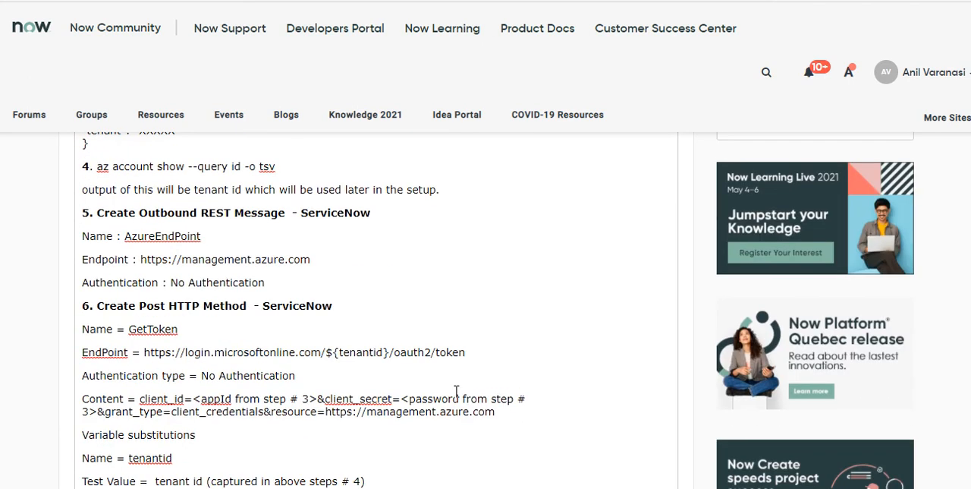
scroll(456, 390, "up", 2)
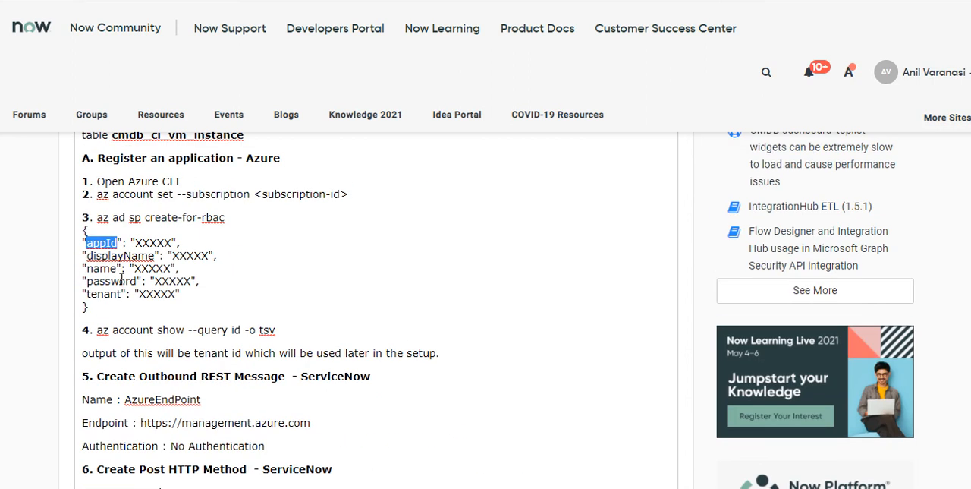
scroll(198, 282, "down", 3)
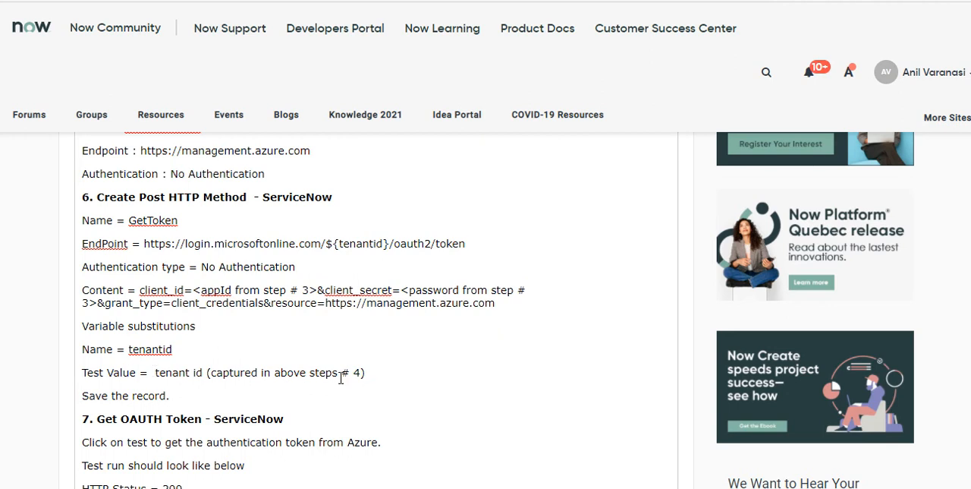
scroll(340, 374, "up", 3)
scroll(182, 309, "down", 4)
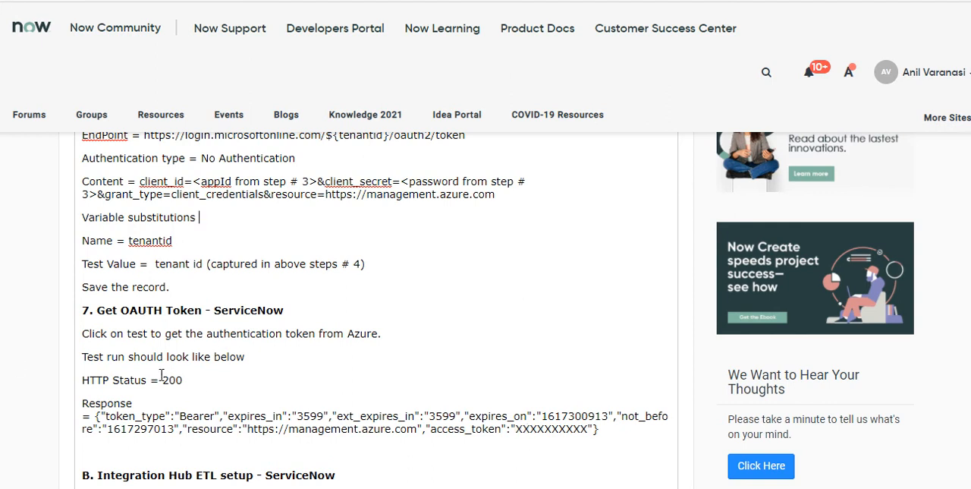
Examine the HTTP status, resource URL and access token placeholder in the sample OAuth token response
left_click_drag(162, 379, 184, 379)
left_click_drag(246, 429, 418, 429)
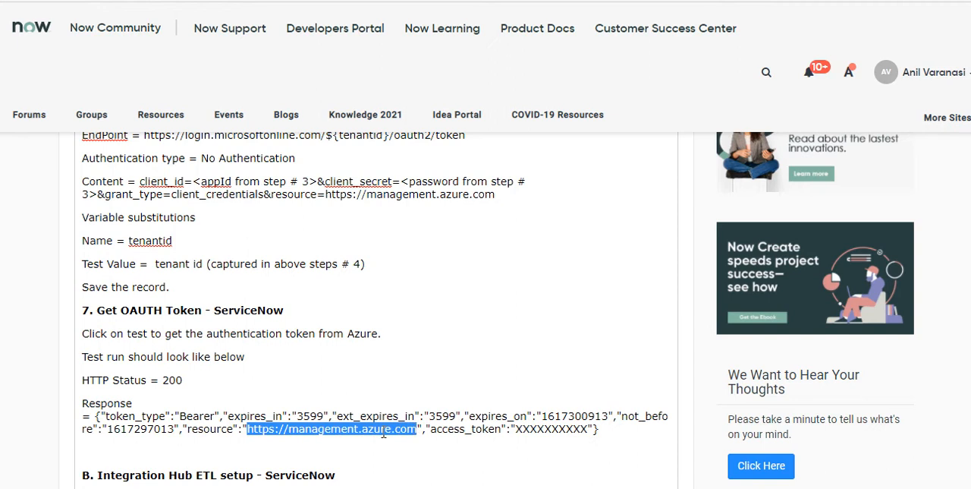
left_click_drag(515, 429, 589, 431)
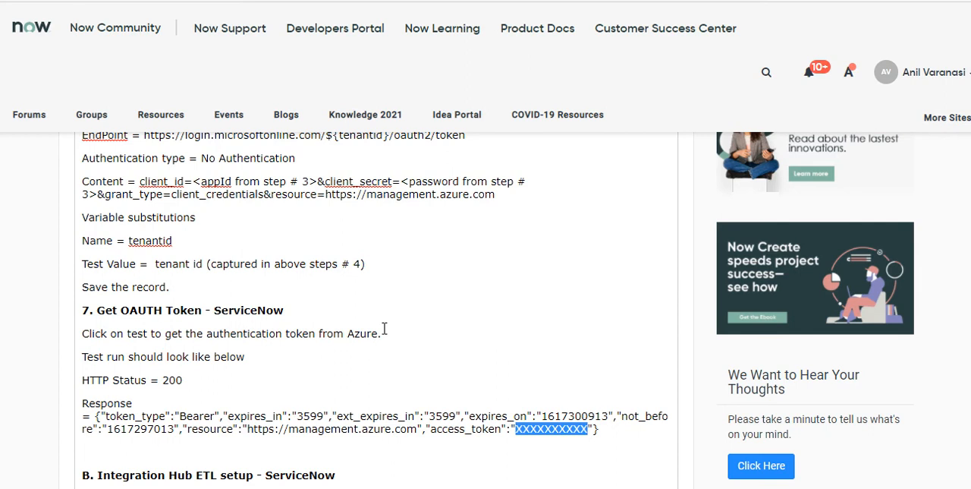
Switch to the Azure portal, open Cloud Shell and enter "az account set --subscription <subscription-id>", highlighting the subscription ID placeholder
mouse_move(394, 13)
left_click(371, 3)
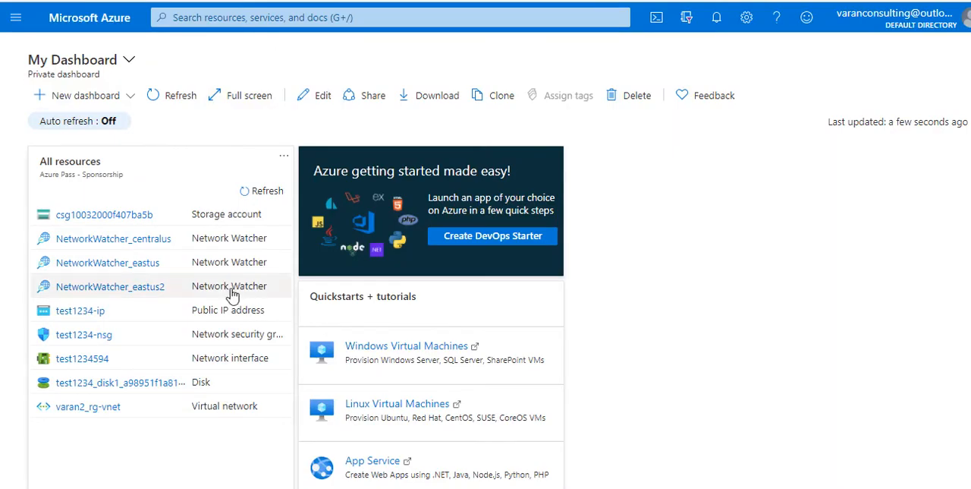
left_click(658, 21)
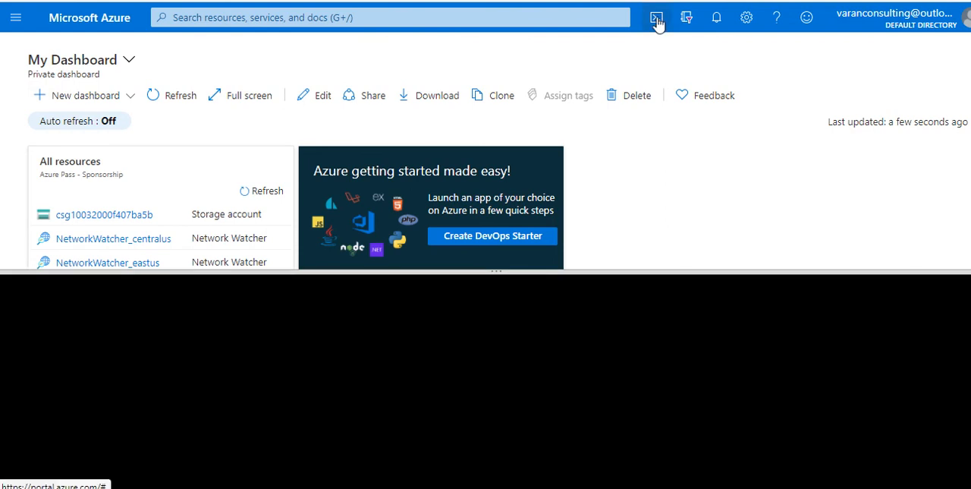
mouse_move(413, 4)
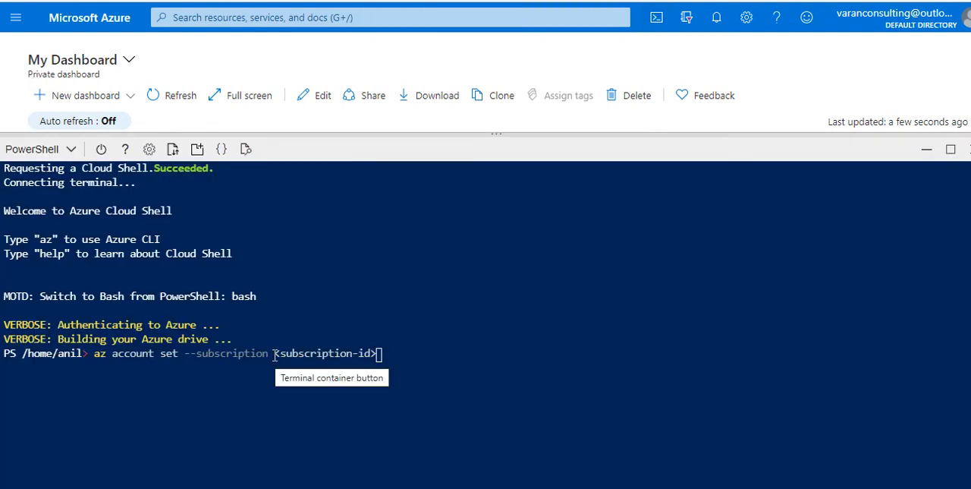
left_click_drag(275, 353, 398, 355)
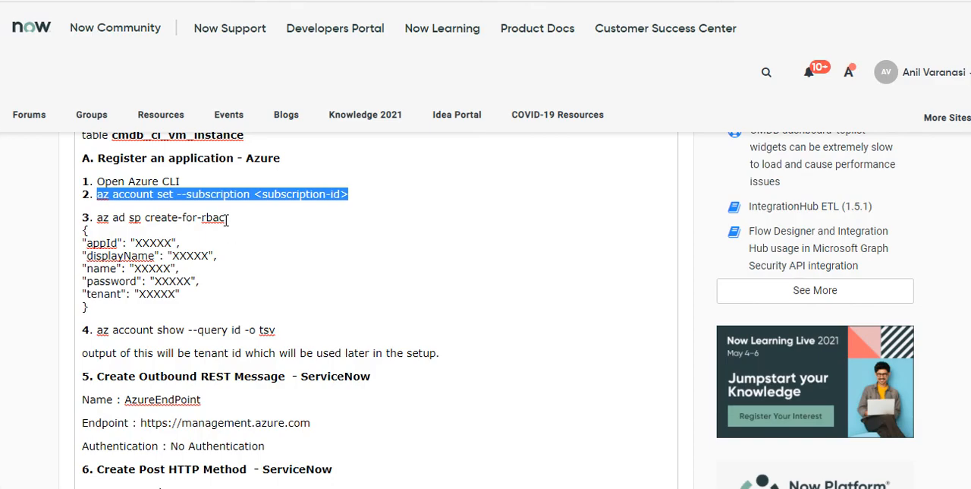
Copy the command "az ad sp create-for-rbac" from step 3 of the article into the Azure Cloud Shell prompt
left_click_drag(226, 219, 99, 219)
key("ctrl+c")
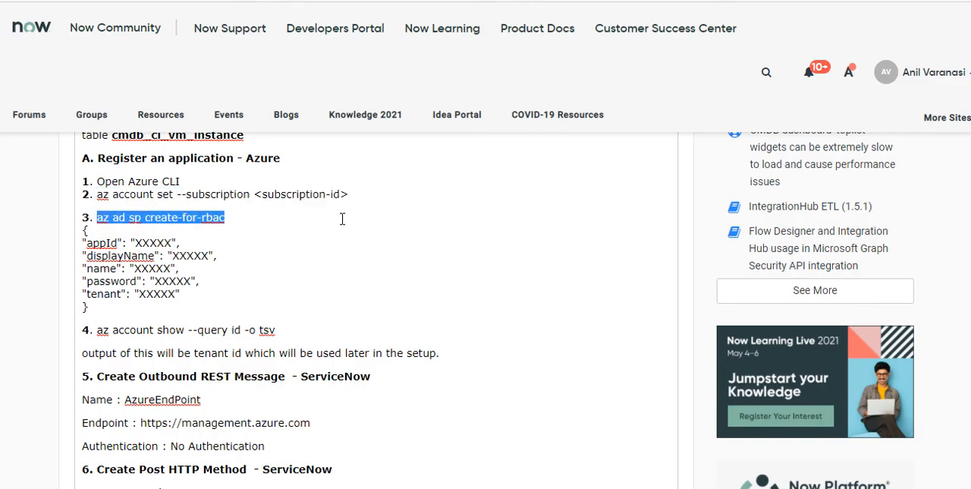
mouse_move(69, 130)
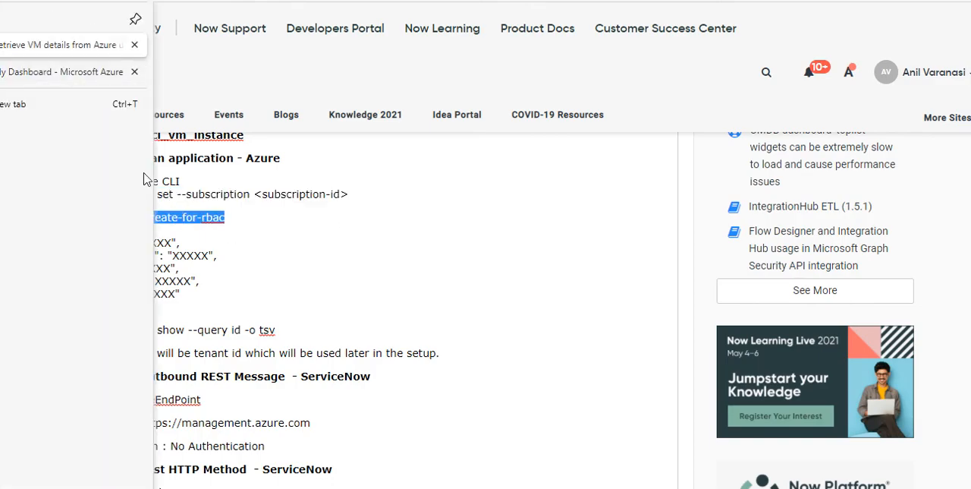
left_click(79, 80)
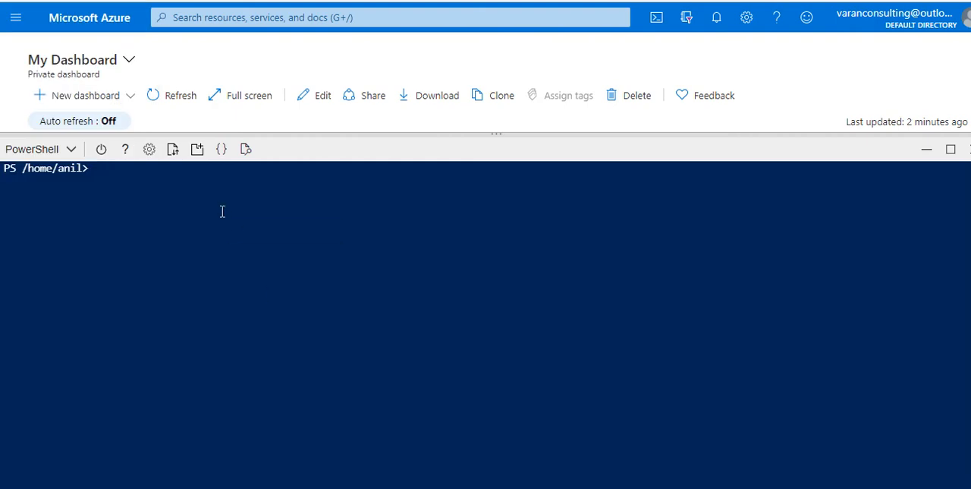
right_click(220, 211)
left_click(262, 285)
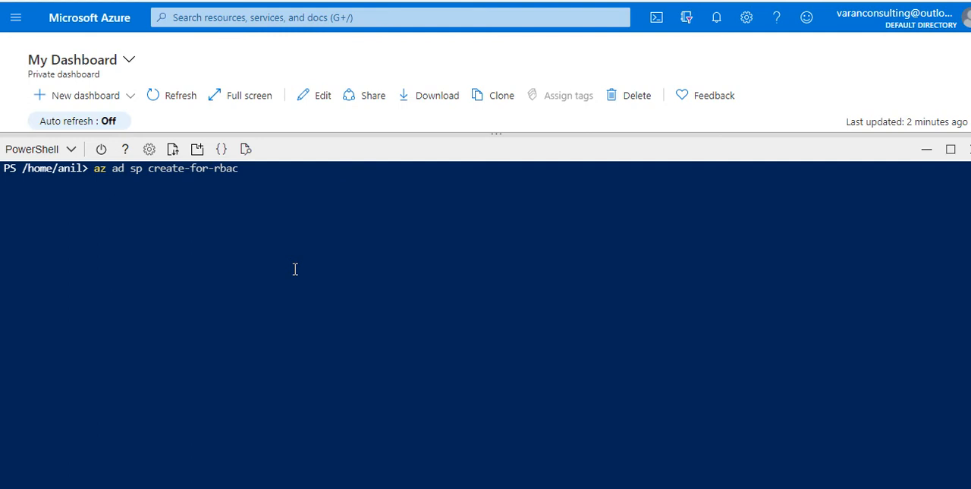
Return to the article and review step 3's JSON output, the "az account show --query id -o tsv" command and the step 5 REST message settings
left_click(114, 1)
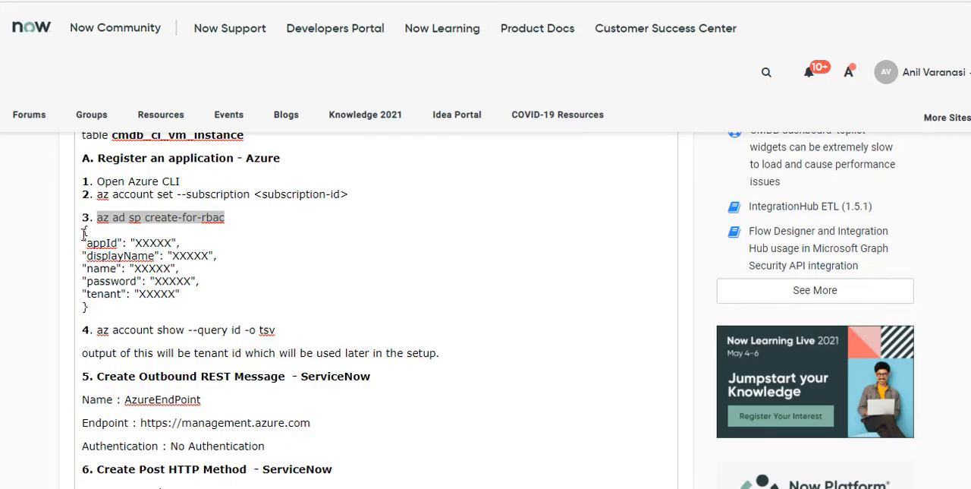
left_click_drag(83, 233, 164, 305)
left_click(164, 305)
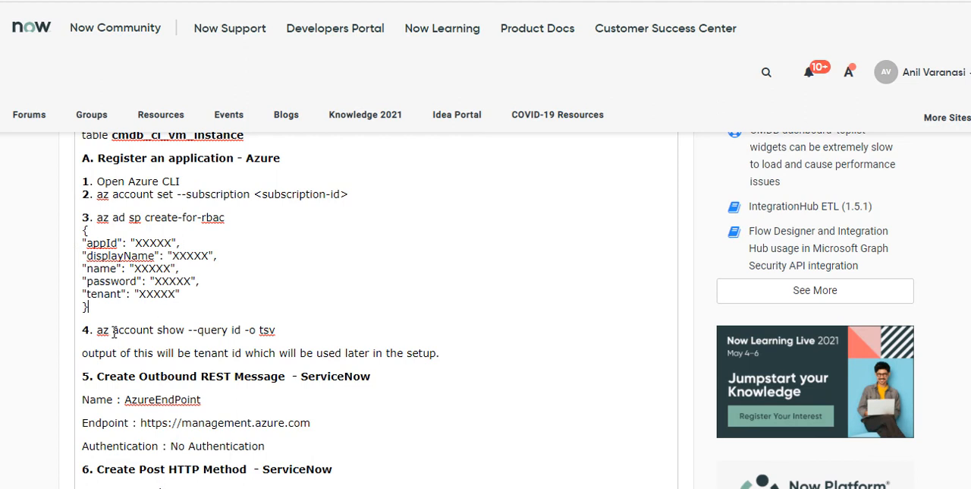
left_click_drag(259, 331, 290, 332)
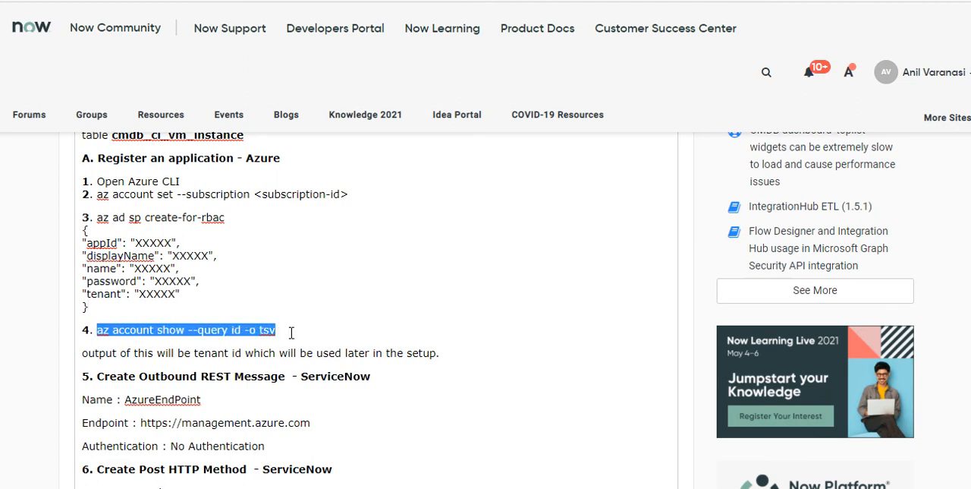
mouse_move(376, 4)
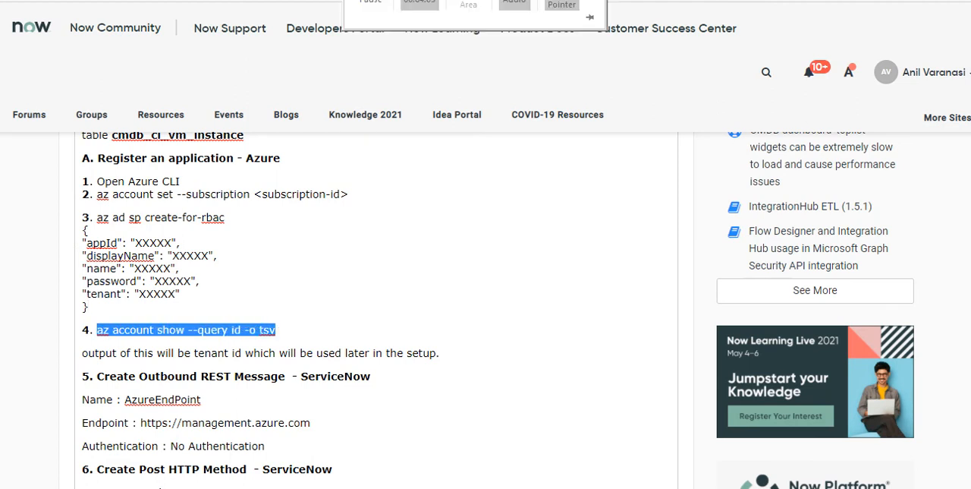
left_click(381, 3)
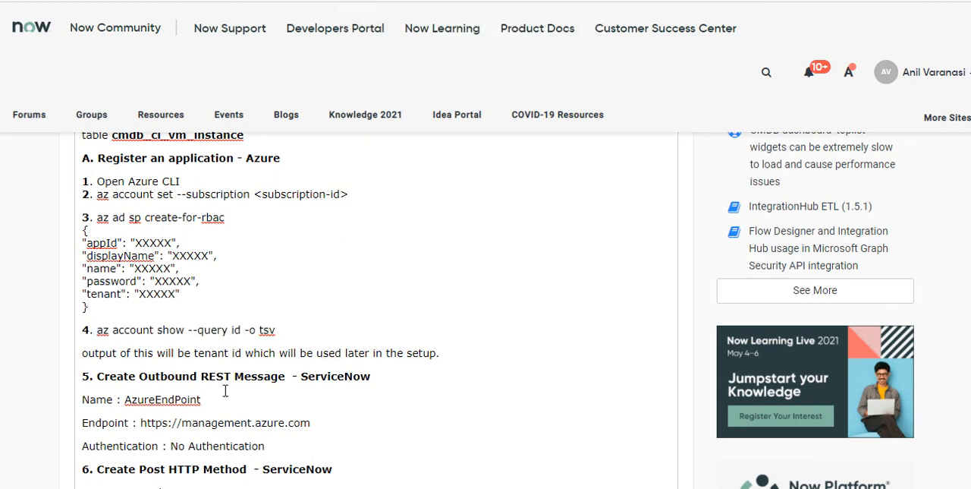
scroll(290, 353, "down", 2)
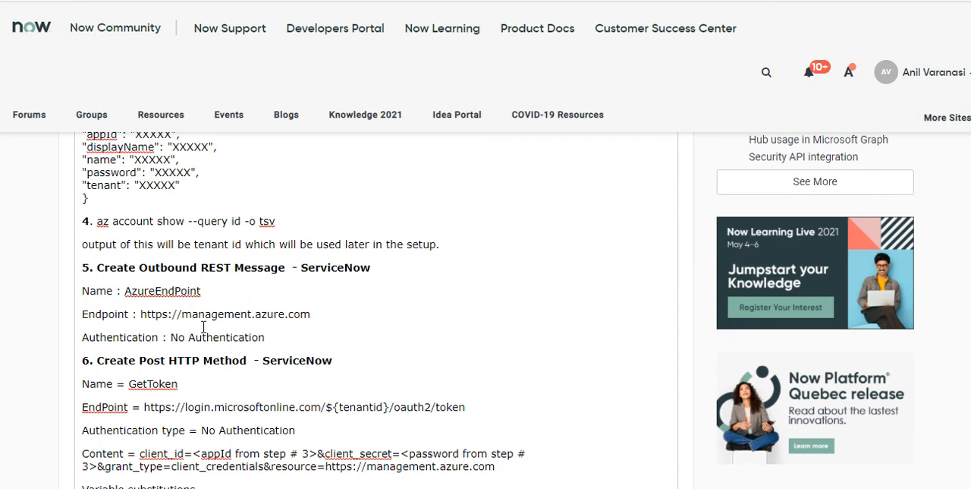
Open the dev108848.service-now.com ServiceNow developer instance in a new browser tab
mouse_move(34, 46)
left_click(21, 113)
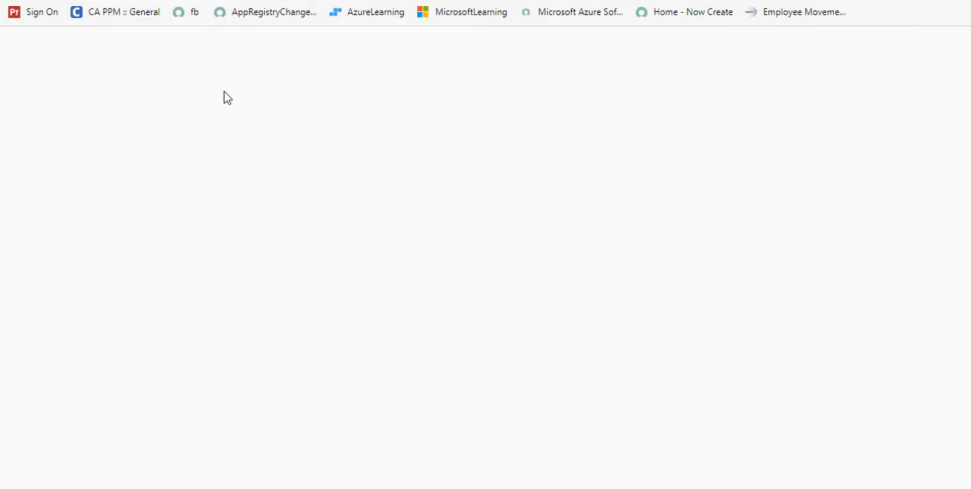
type("dev1")
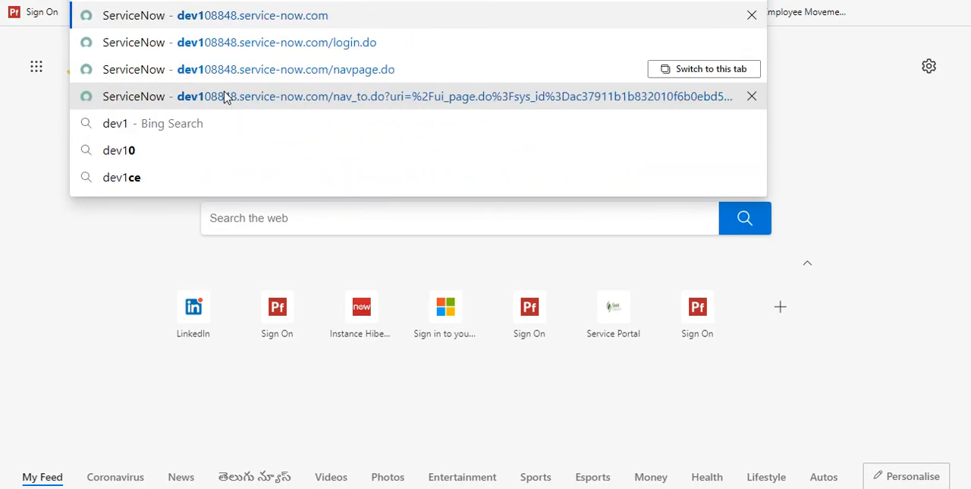
left_click(225, 97)
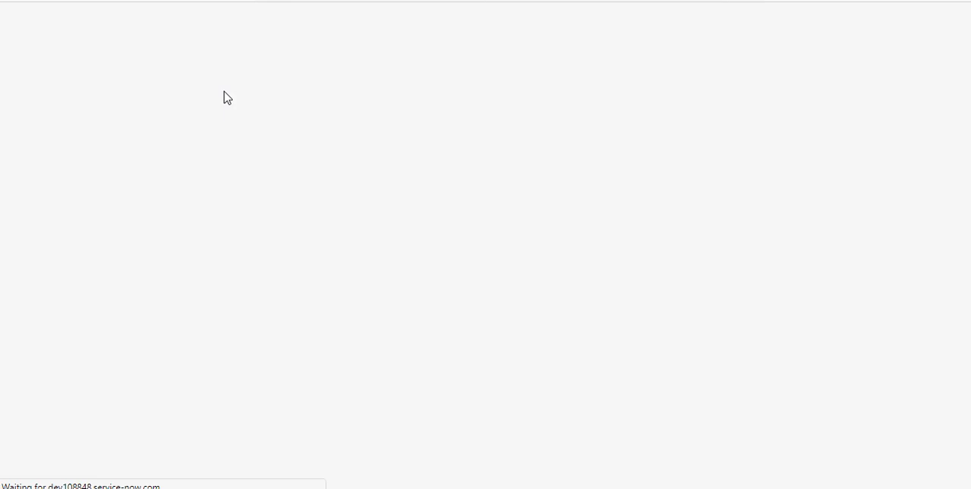
Log in to the ServiceNow instance with the user name admin and the account password
type("admin")
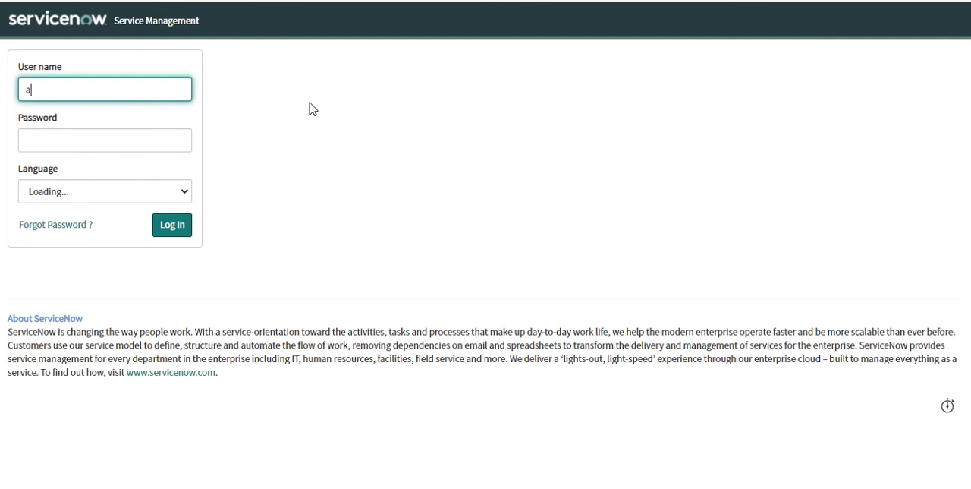
key("Tab")
type("a")
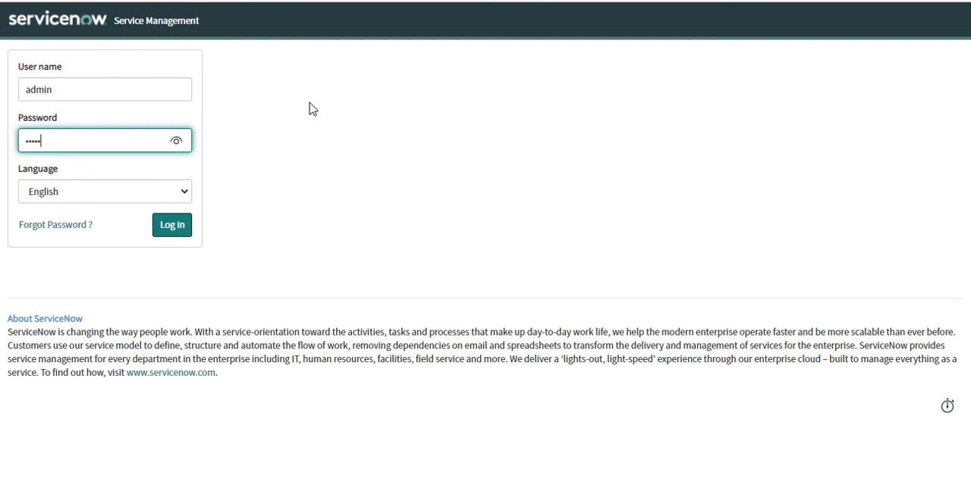
key("Return")
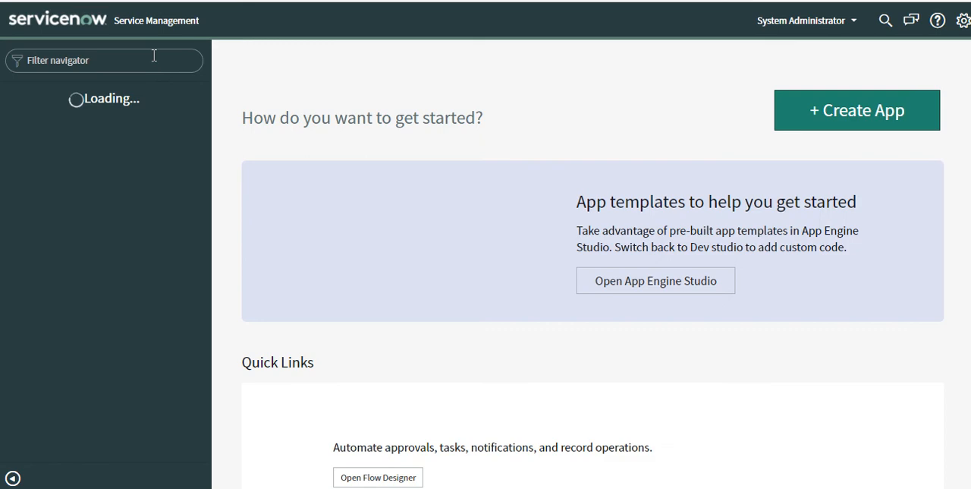
Filter the navigator for "Outbound" and open the REST Message list under System Web Services
type("Outtbo")
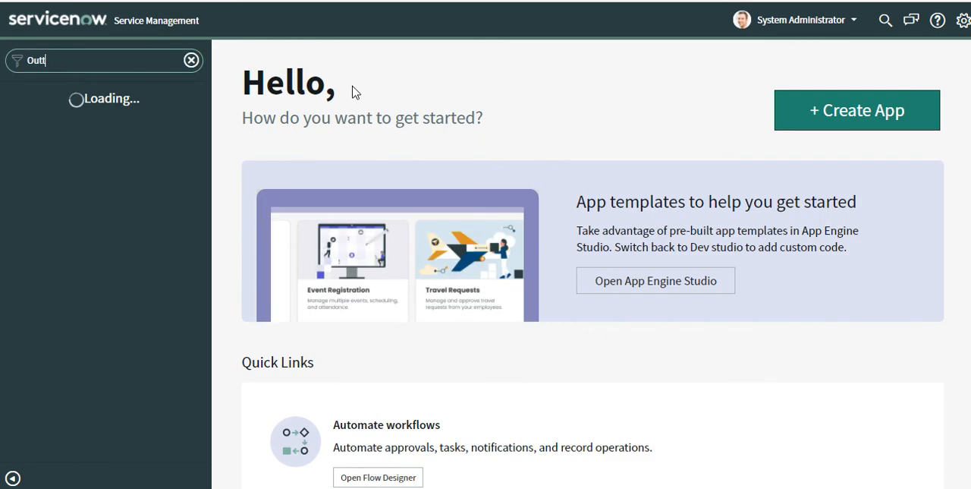
key("BackSpace")
key("BackSpace")
key("BackSpace")
type("bound")
scroll(108, 368, "down", 2)
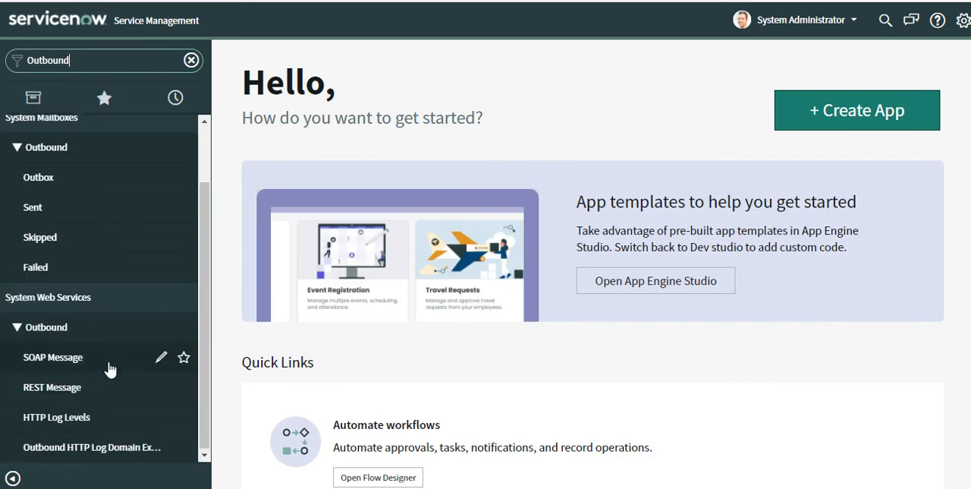
left_click(80, 392)
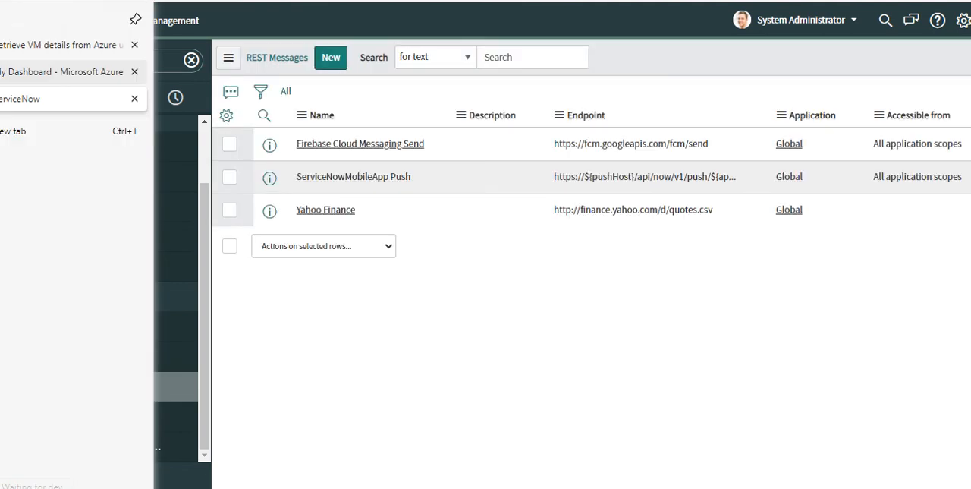
left_click(6, 47)
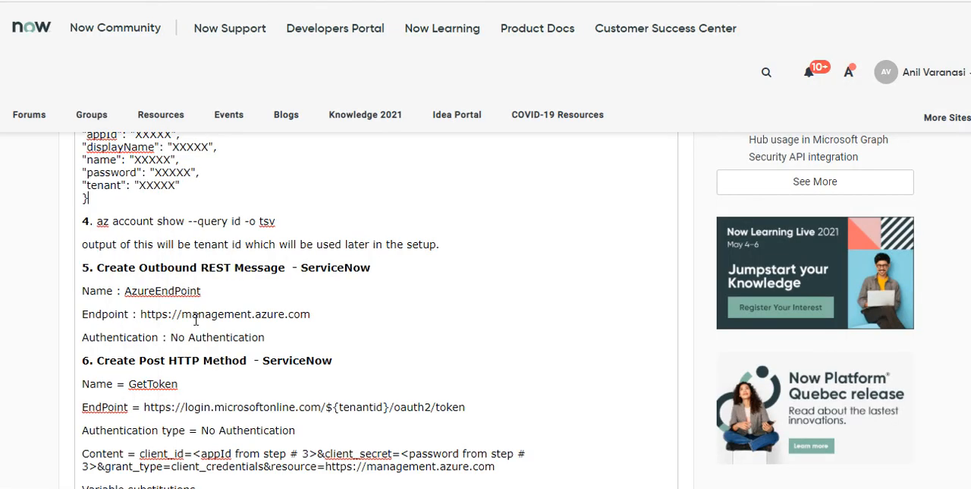
left_click_drag(140, 315, 332, 314)
key("ctrl+c")
left_click(9, 100)
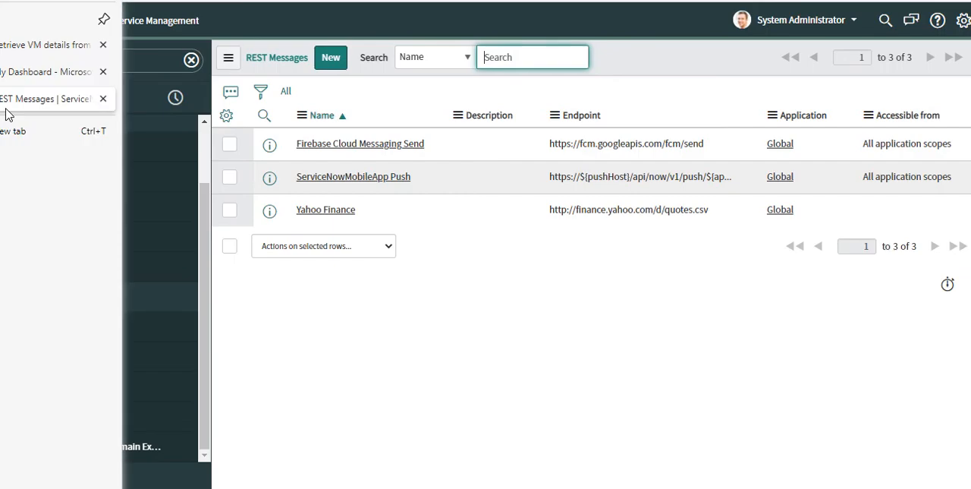
left_click(331, 58)
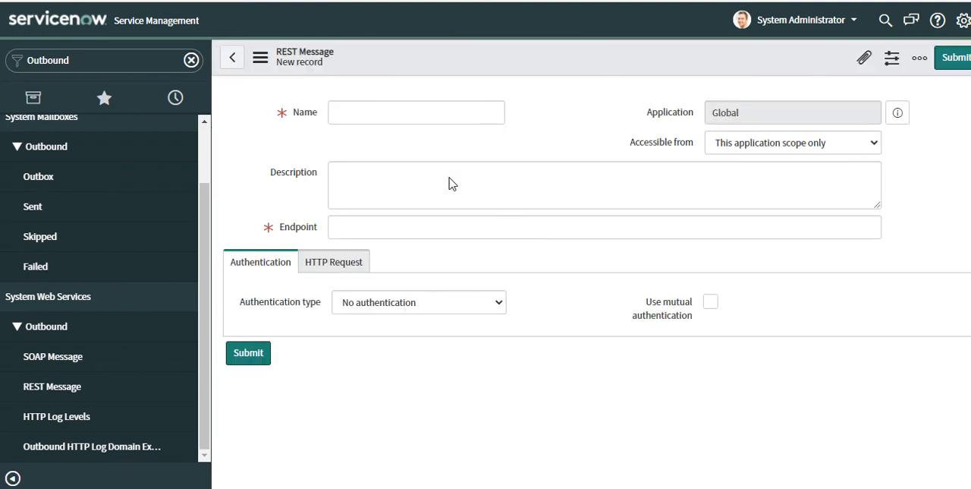
type("AzureEndPoint")
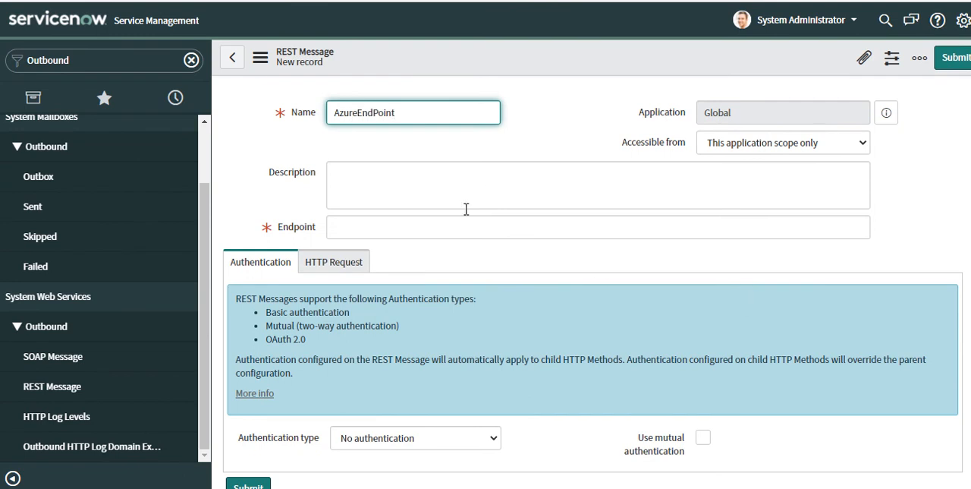
left_click(445, 228)
key("ctrl+v")
scroll(303, 257, "down", 2)
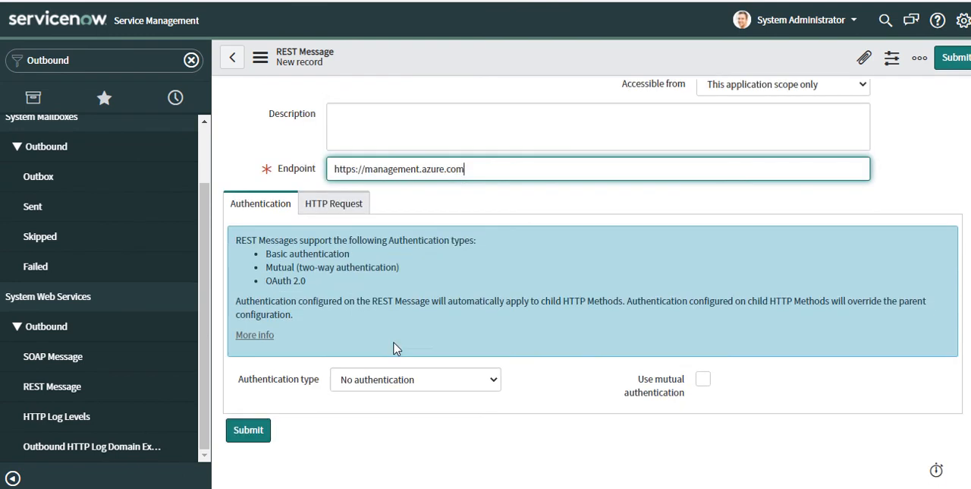
right_click(428, 66)
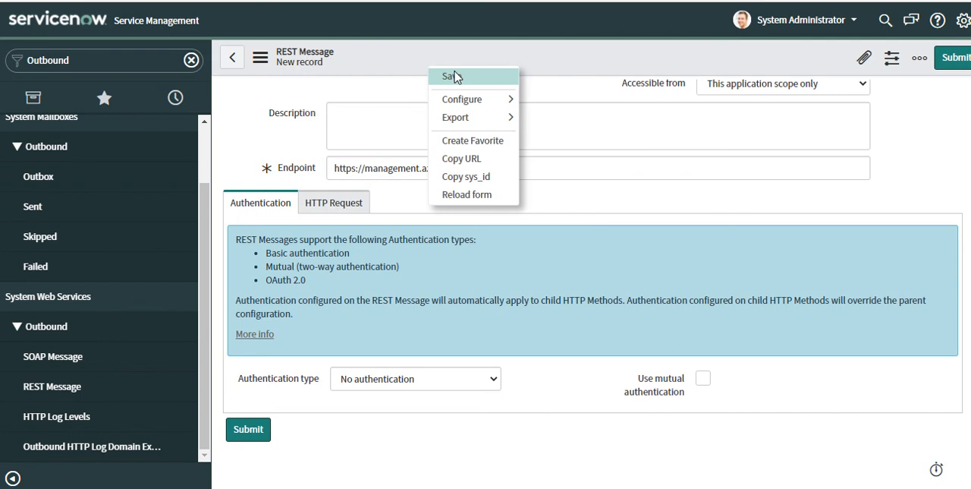
left_click(457, 77)
Copy the OAuth token endpoint URL from step 6 of the article and return to the AzureEndPoint REST message
left_click(2, 45)
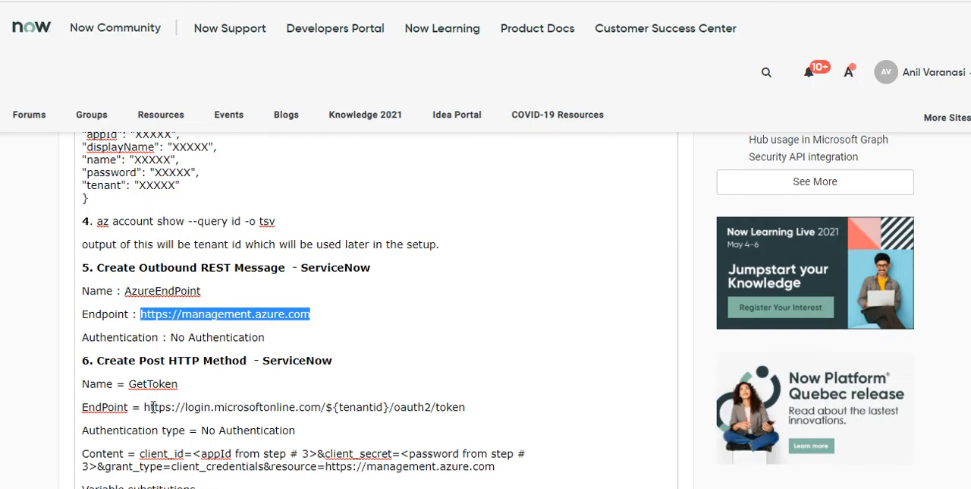
left_click_drag(146, 408, 496, 410)
key("ctrl+c")
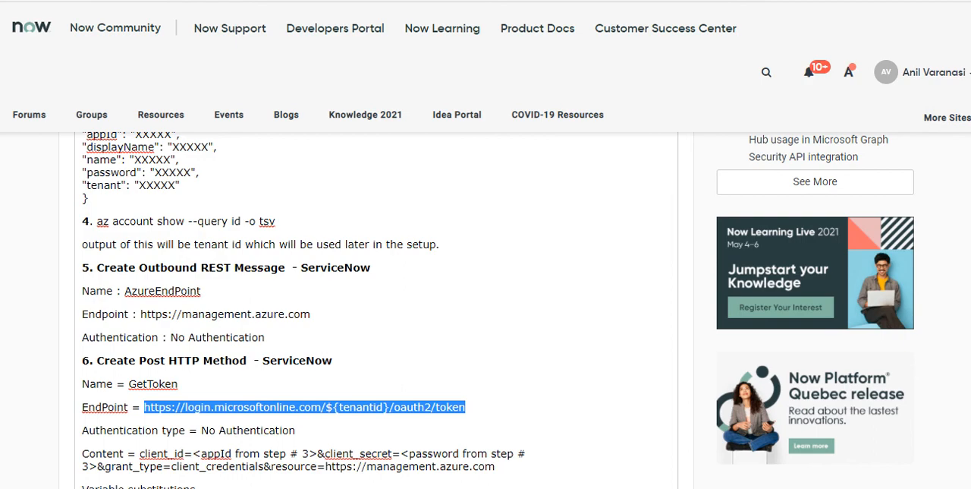
left_click(8, 123)
scroll(420, 207, "down", 3)
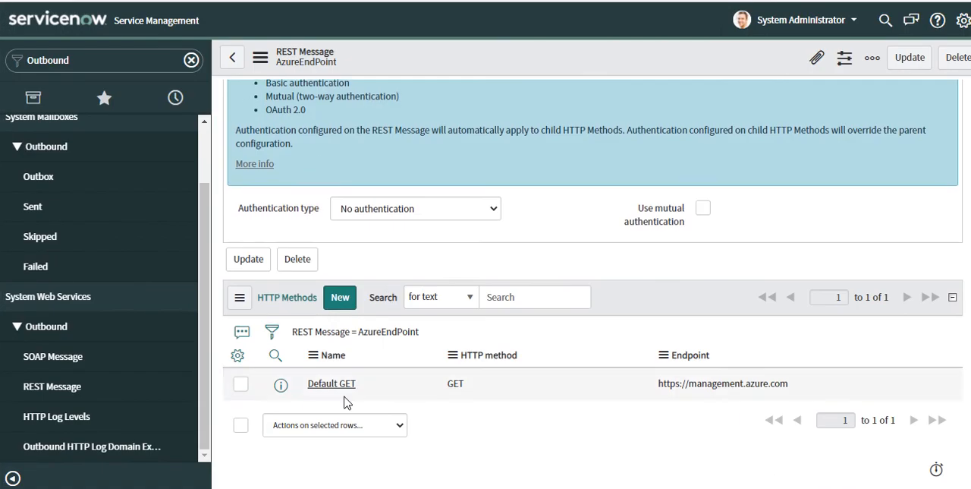
left_click(339, 302)
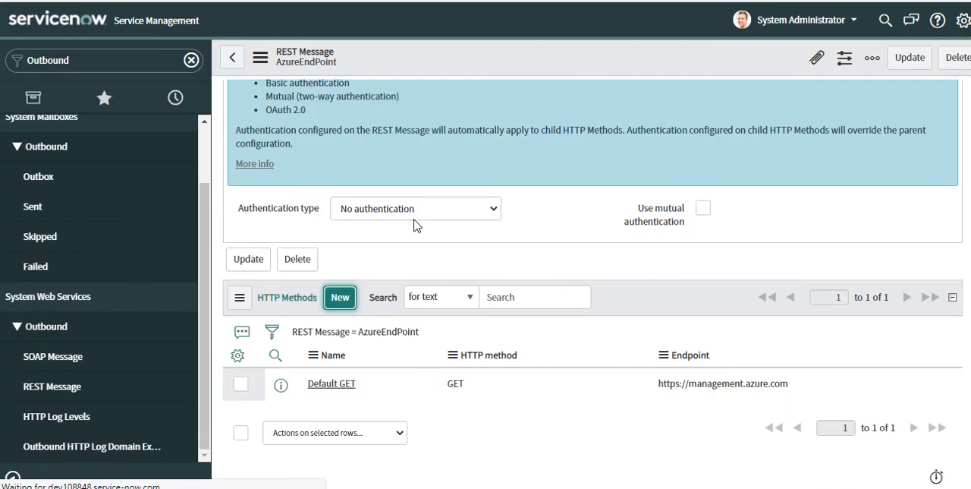
left_click(384, 142)
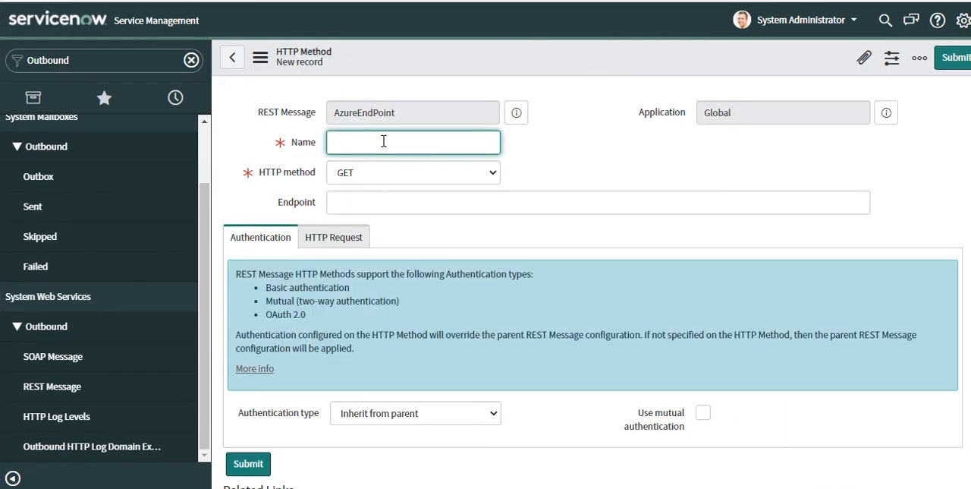
type("GetToken")
left_click(395, 174)
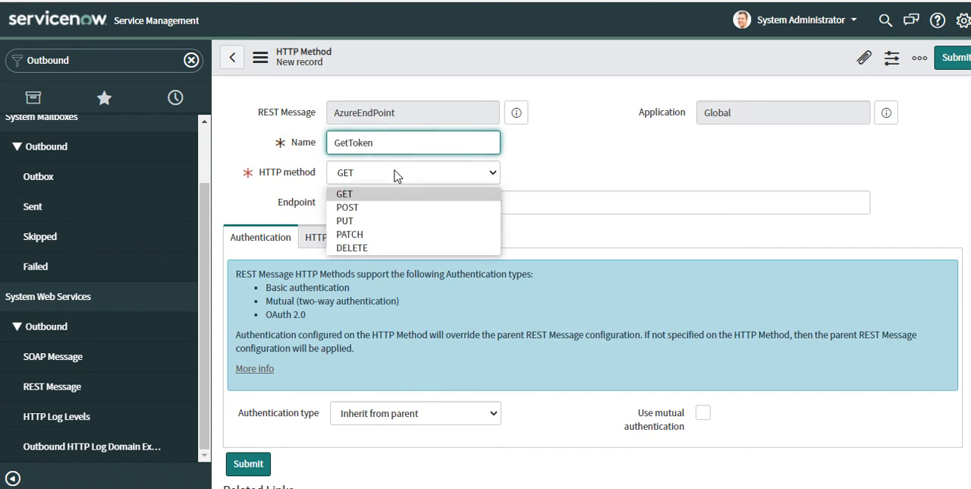
left_click(397, 209)
left_click(412, 200)
key("ctrl+v")
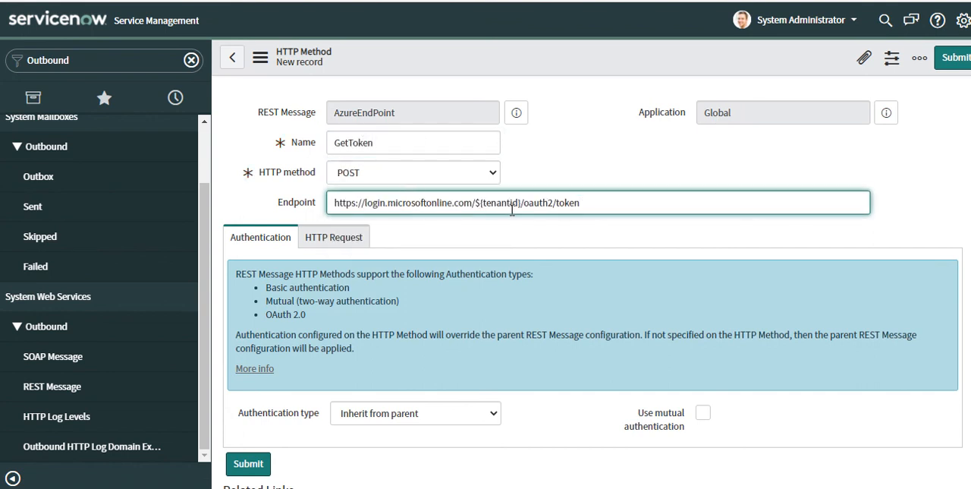
Check the authentication type options, keep "Inherit from parent", and save the GetToken method
scroll(499, 224, "down", 2)
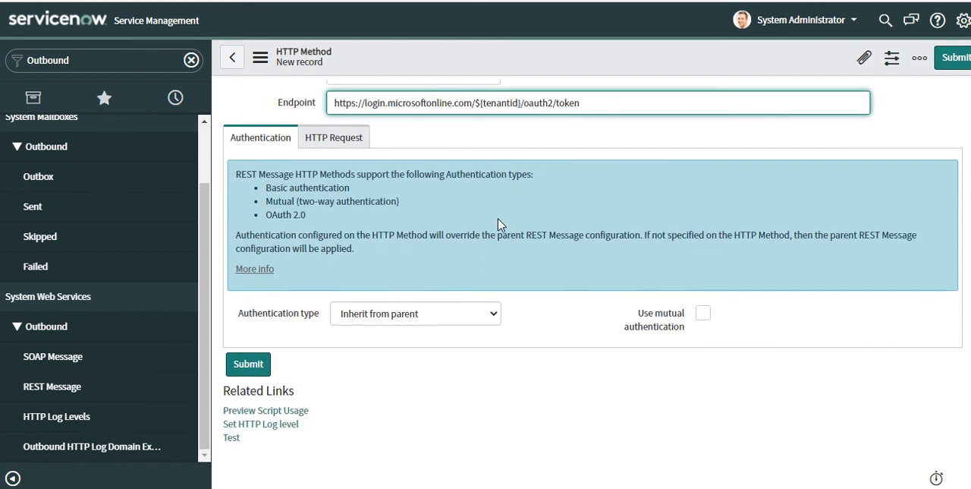
left_click(425, 319)
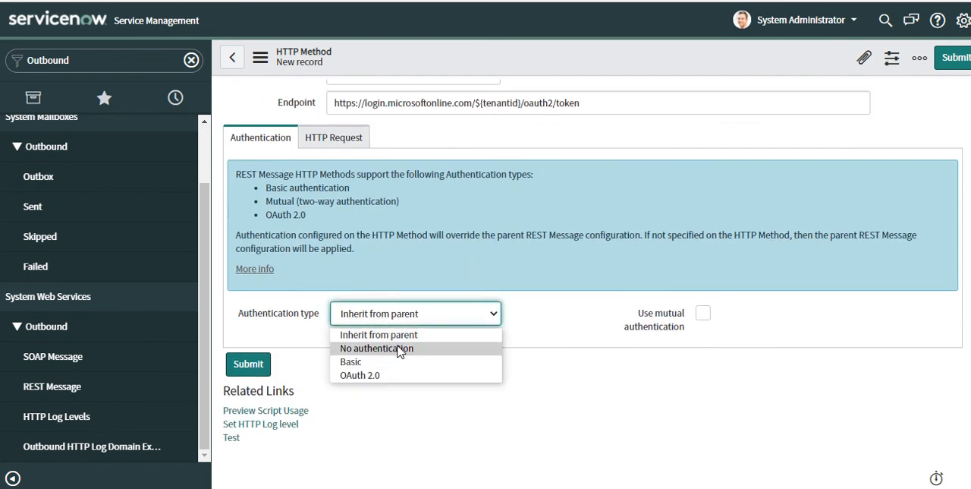
left_click(506, 315)
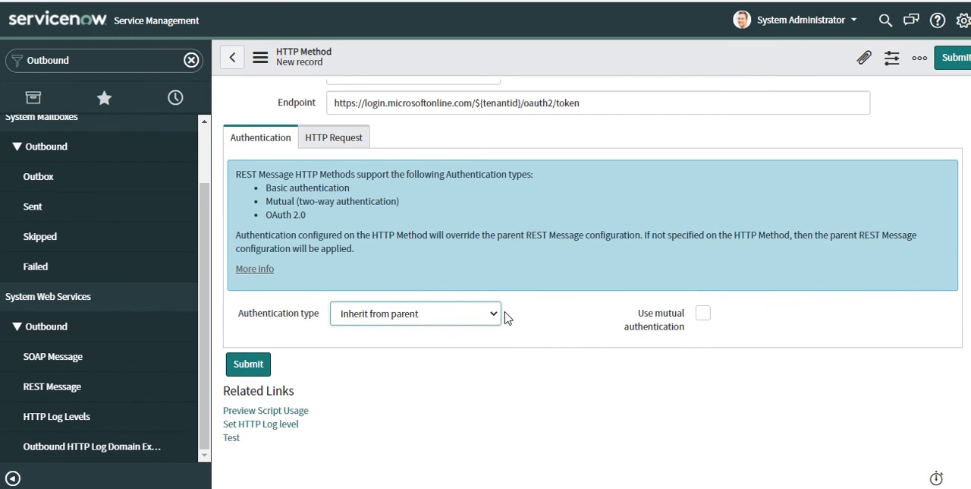
right_click(471, 56)
left_click(503, 65)
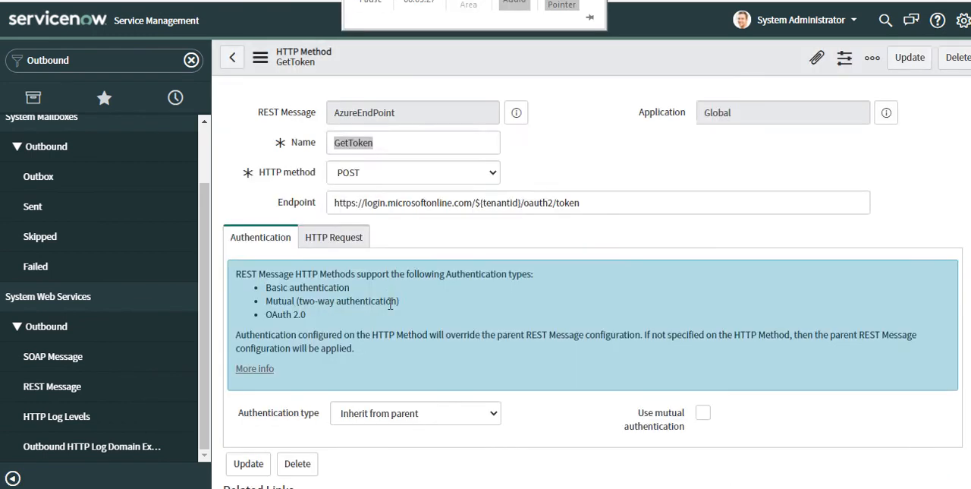
Auto-generate the variable substitutions for the GetToken HTTP method
scroll(387, 296, "down", 2)
scroll(387, 297, "down", 1)
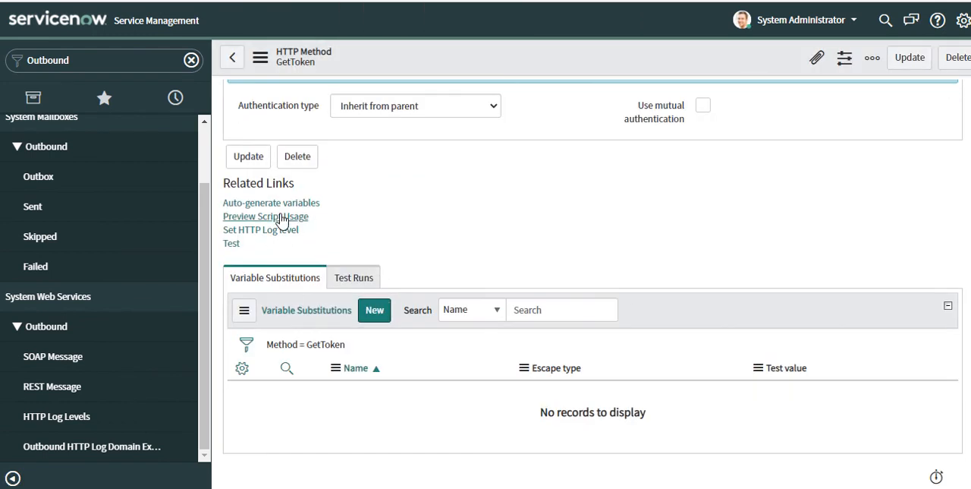
left_click(309, 203)
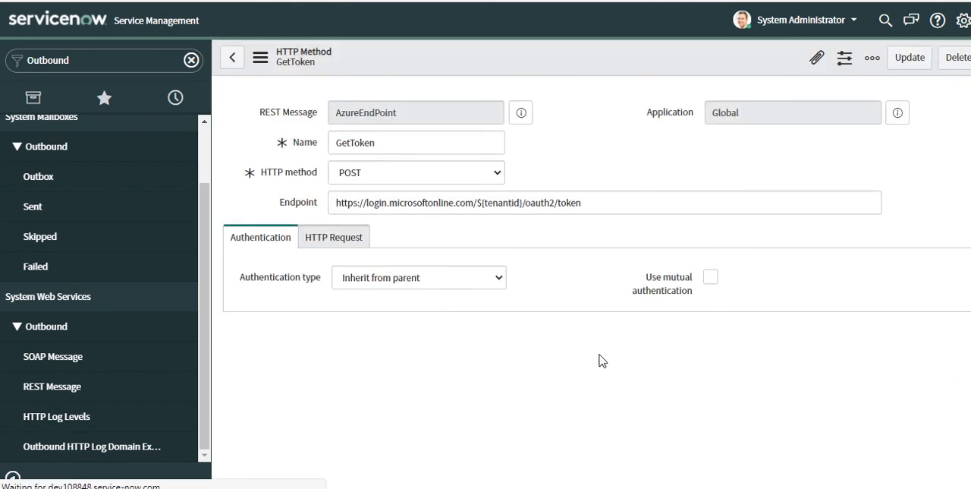
scroll(592, 346, "down", 3)
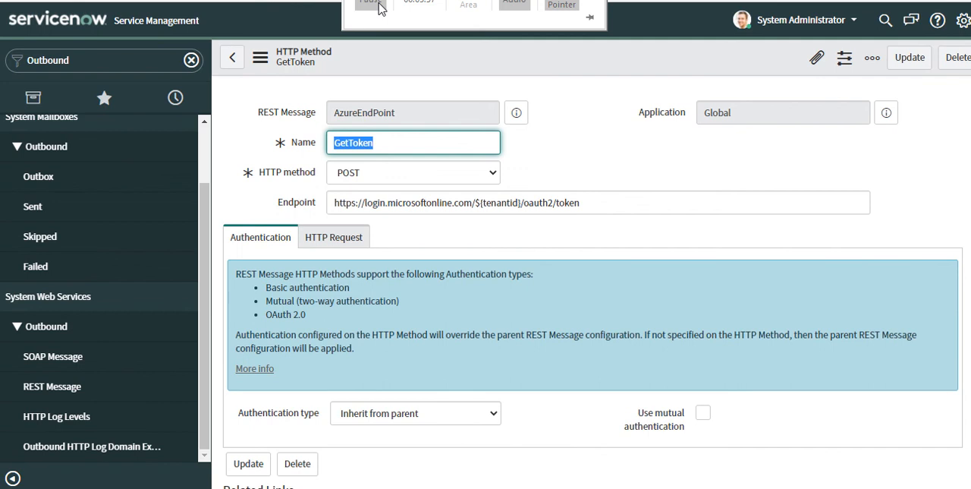
scroll(449, 256, "down", 5)
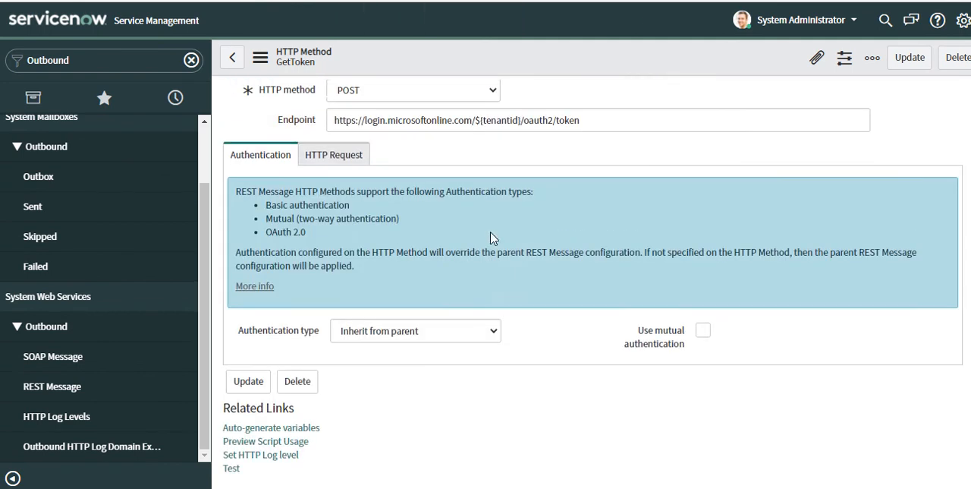
scroll(493, 236, "up", 3)
left_click(343, 157)
left_click(434, 439)
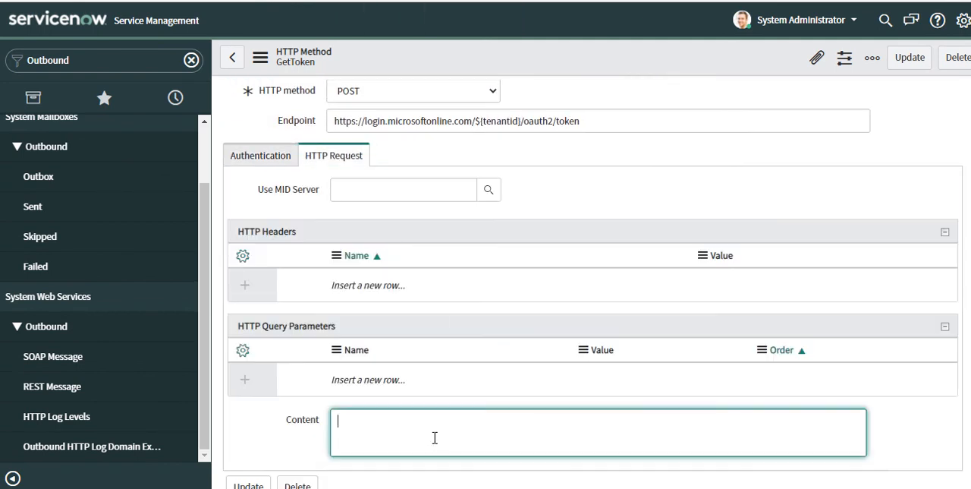
key("ctrl+v")
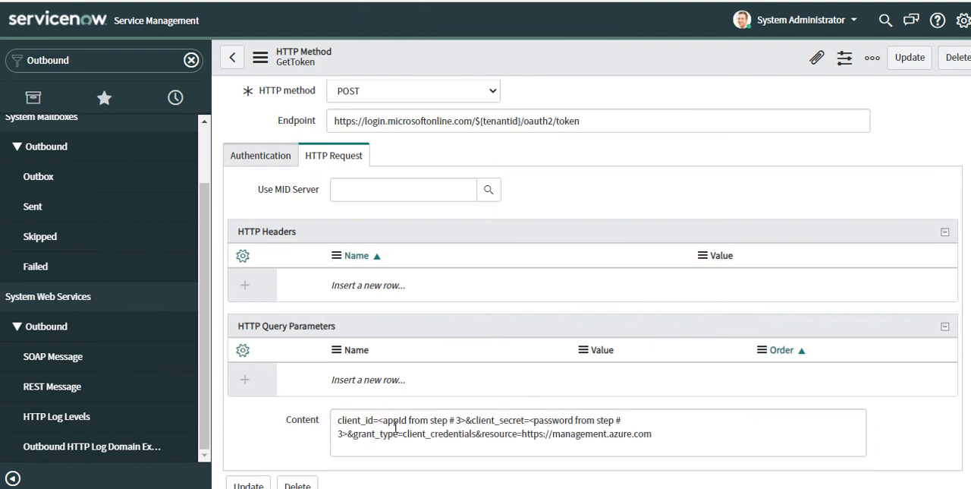
mouse_move(371, 2)
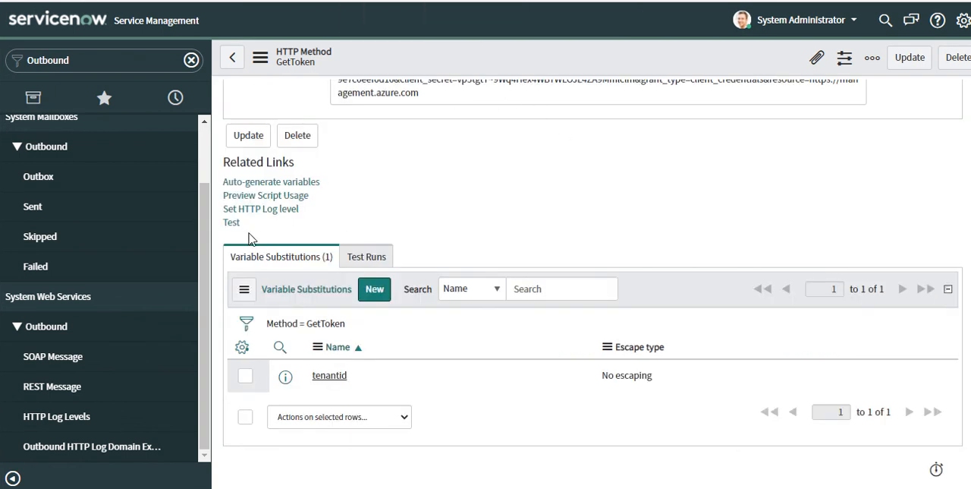
Test the GetToken method, consulting the tenant entry in step 3 of the community article, and review the test run
left_click(232, 223)
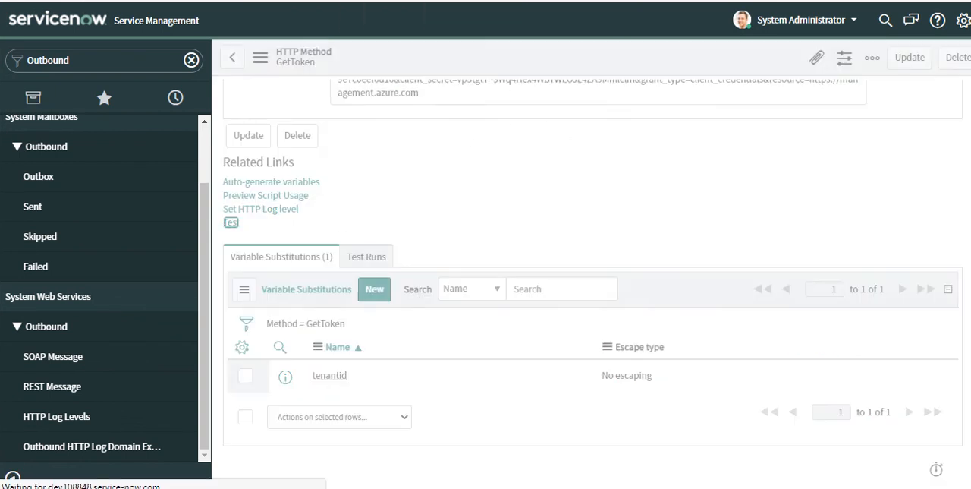
mouse_move(371, 3)
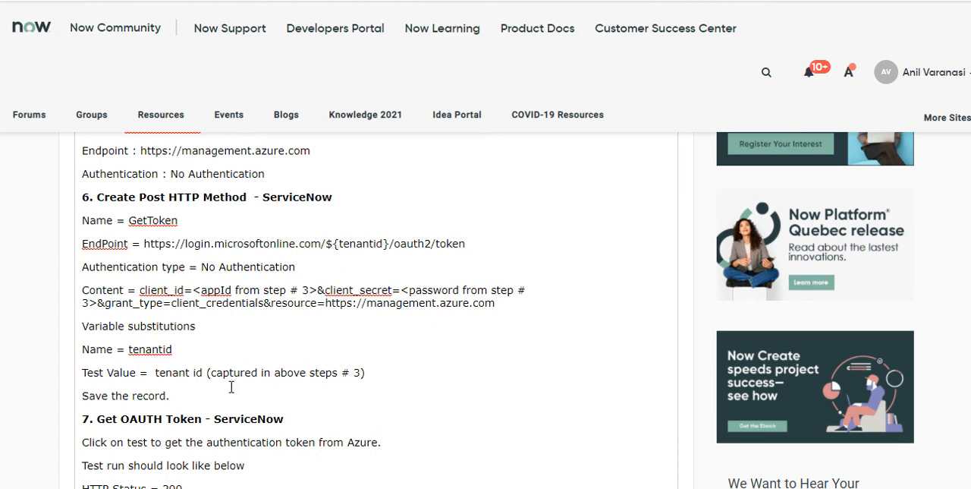
scroll(383, 381, "up", 4)
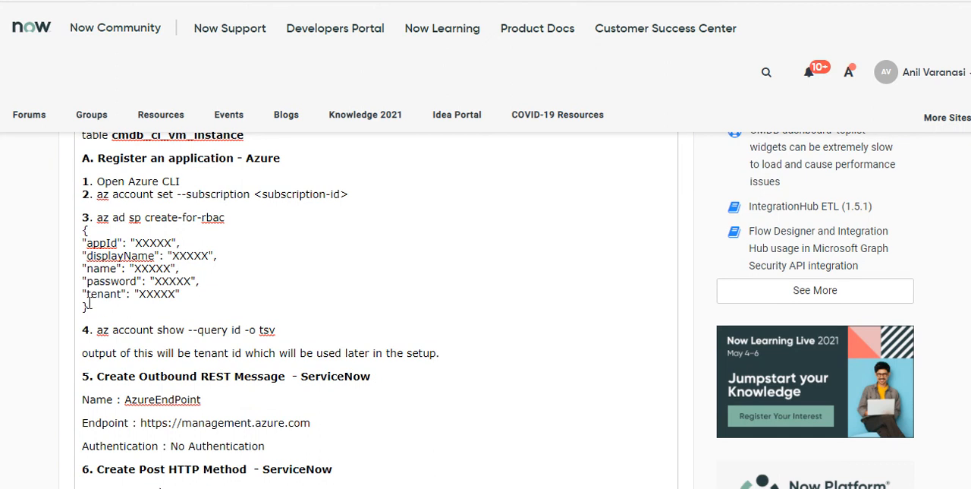
left_click_drag(83, 293, 187, 294)
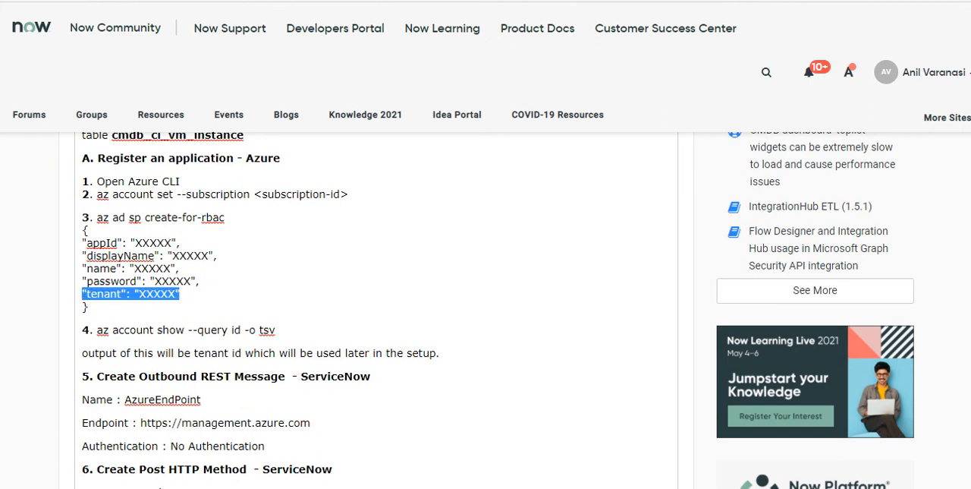
left_click(371, 3)
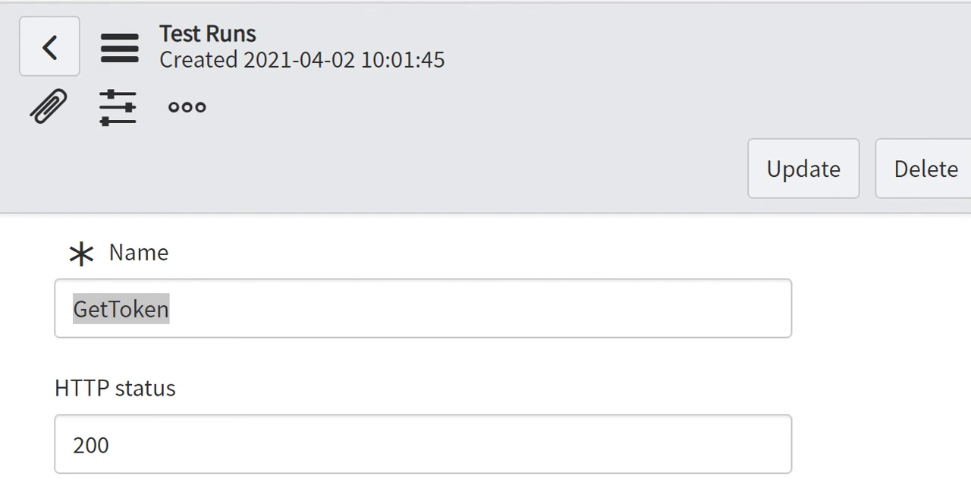
mouse_move(357, 3)
left_click(387, 4)
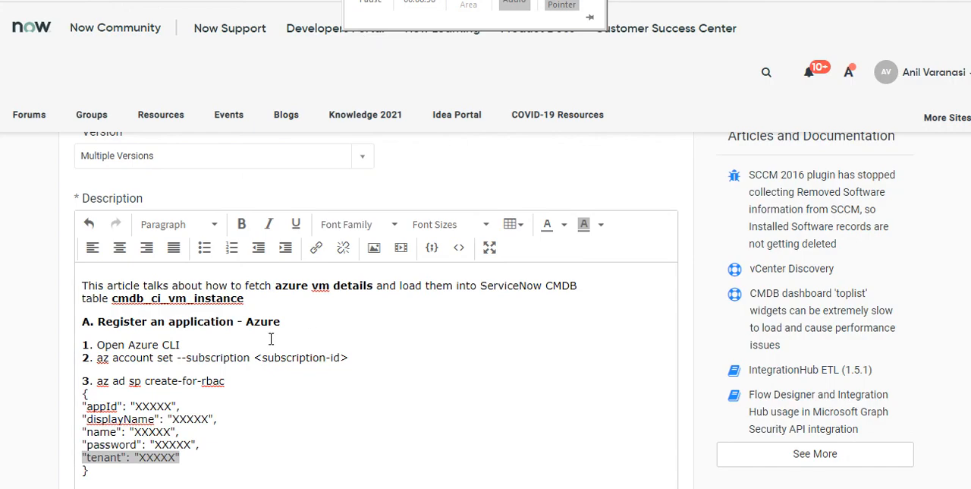
Review the article's Azure CLI steps, from the subscription ID and the az ad sp create-for-rbac output to the ServiceNow REST message setup
scroll(273, 338, "down", 1)
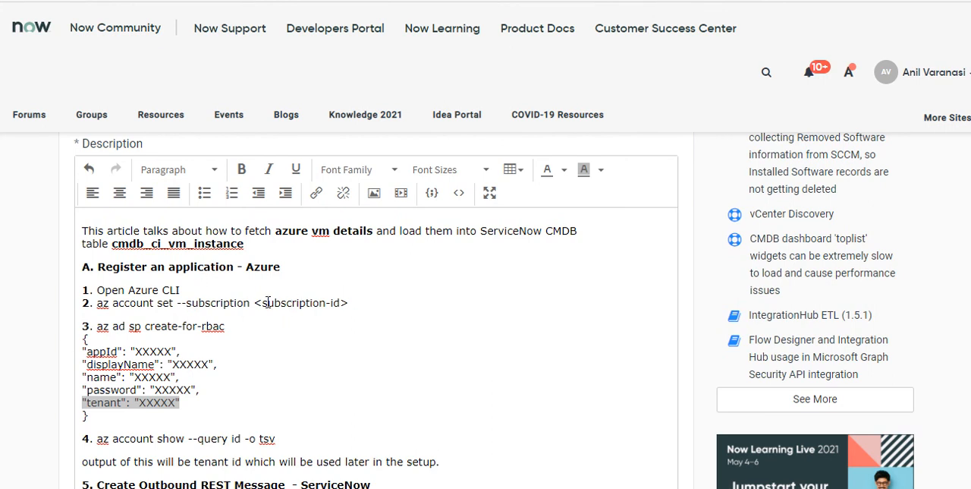
left_click_drag(255, 302, 361, 302)
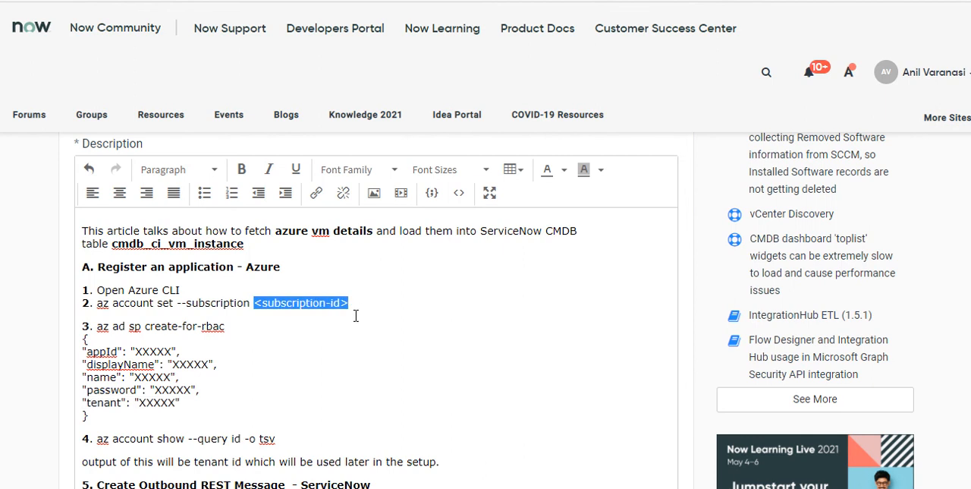
left_click(253, 325)
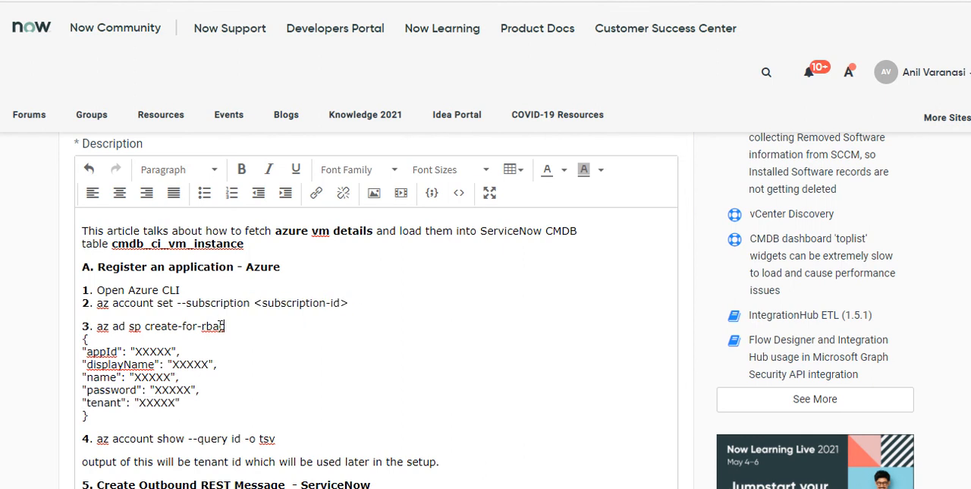
scroll(220, 325, "down", 1)
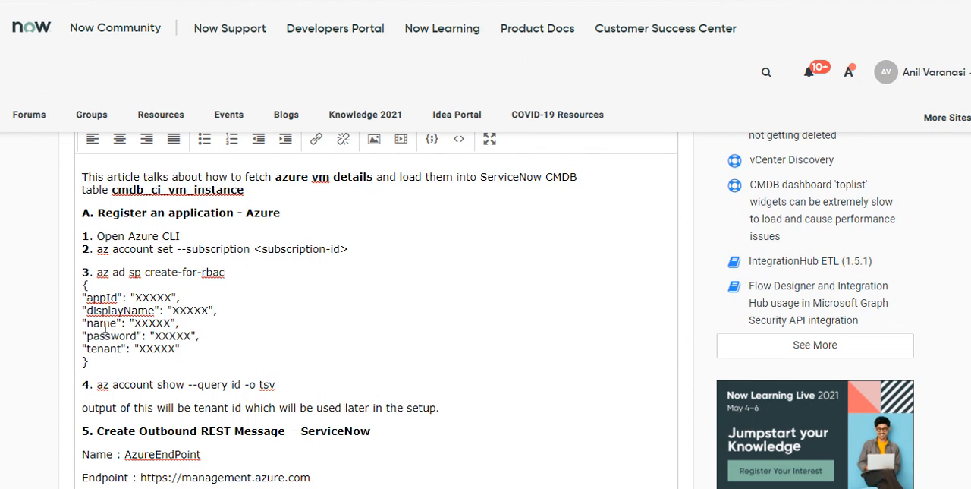
left_click_drag(84, 284, 101, 361)
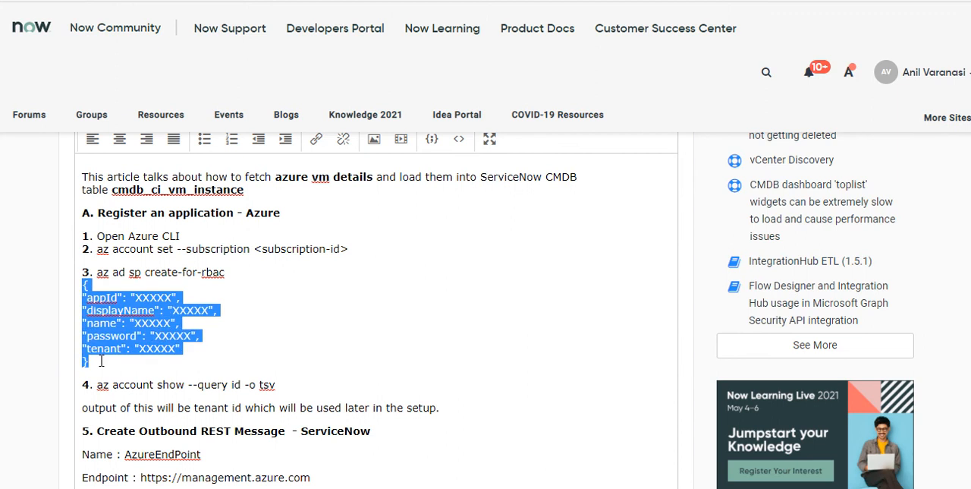
scroll(183, 330, "down", 1)
scroll(184, 330, "down", 1)
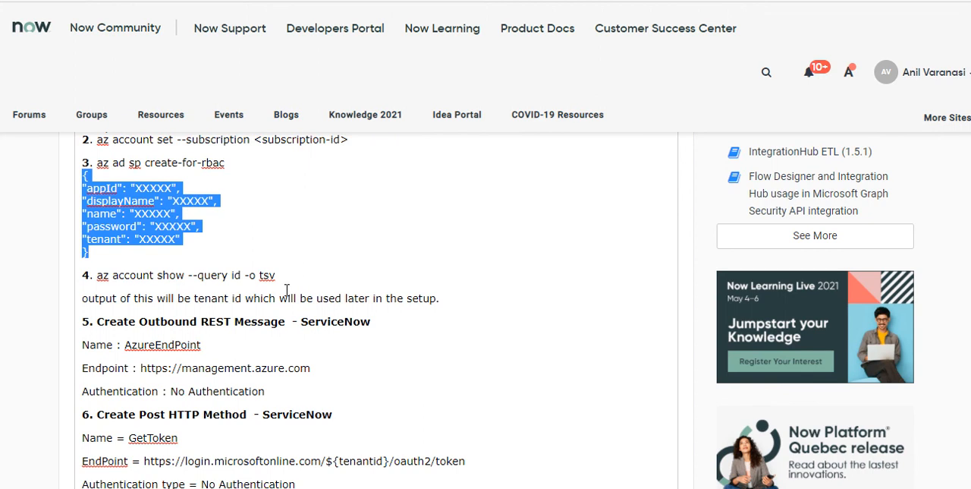
scroll(304, 278, "down", 1)
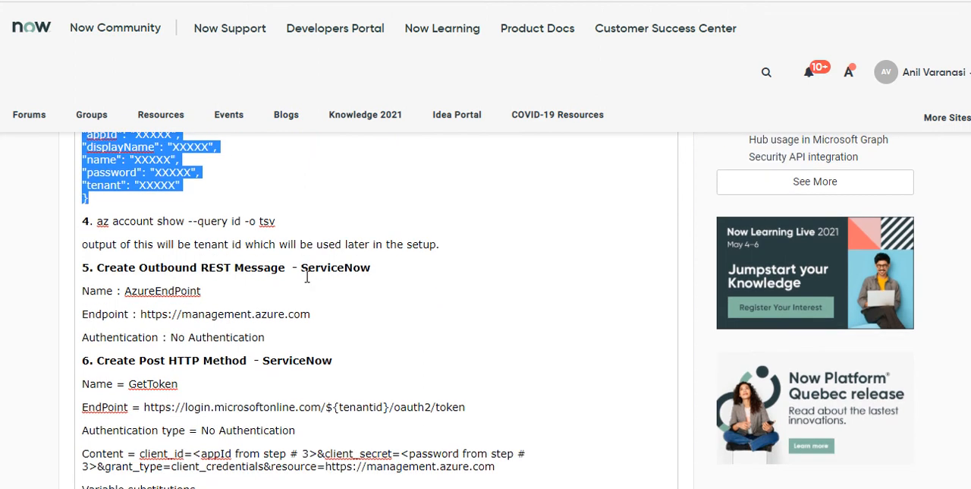
scroll(306, 277, "down", 1)
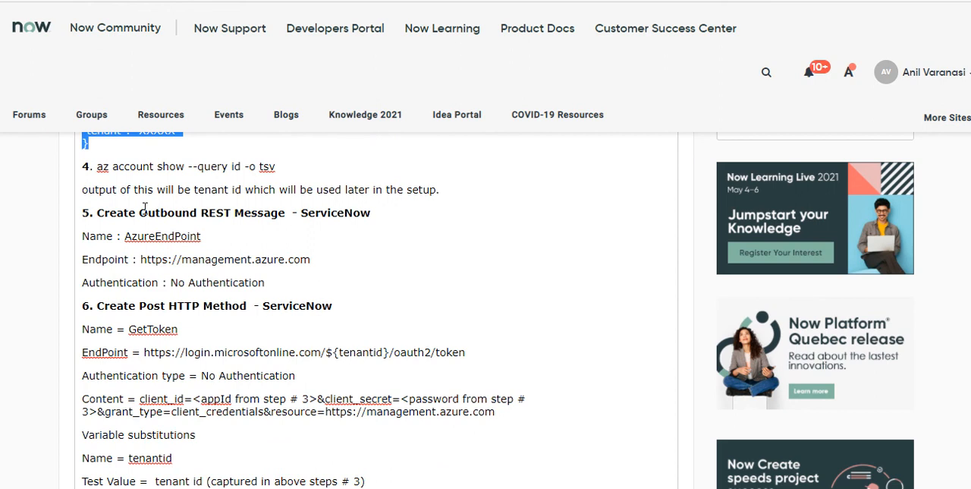
Delete the line "output of this will be tenant id which will be used later in the setup." under step 4 of the article
left_click(450, 190)
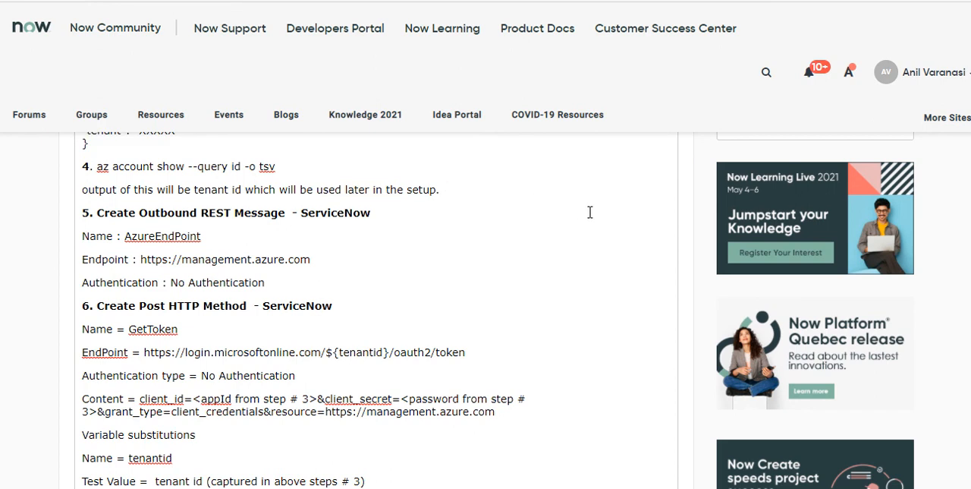
key("shift+Home")
key("BackSpace")
key("Delete")
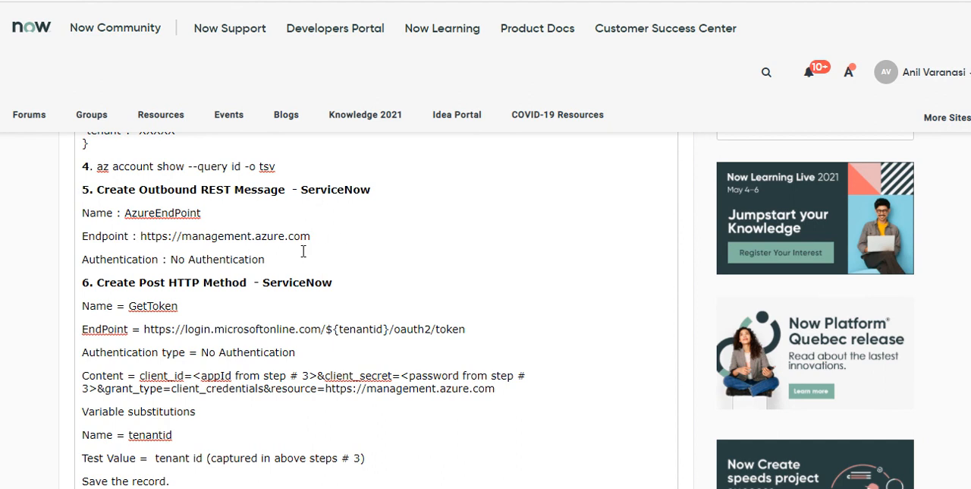
Compare the ${tenantid} placeholder in the step 6 endpoint with the tenant entry in the step 3 output
scroll(285, 254, "down", 1)
scroll(283, 252, "down", 2)
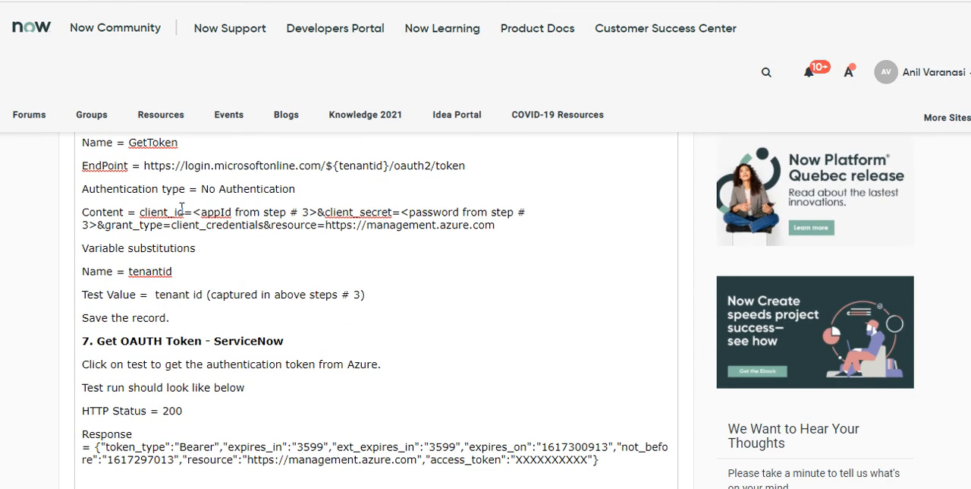
scroll(158, 185, "up", 1)
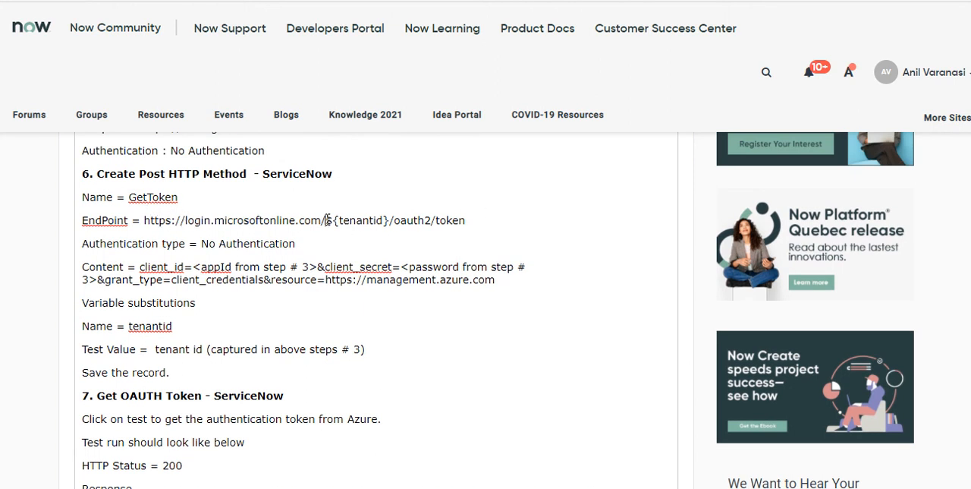
left_click_drag(326, 220, 390, 220)
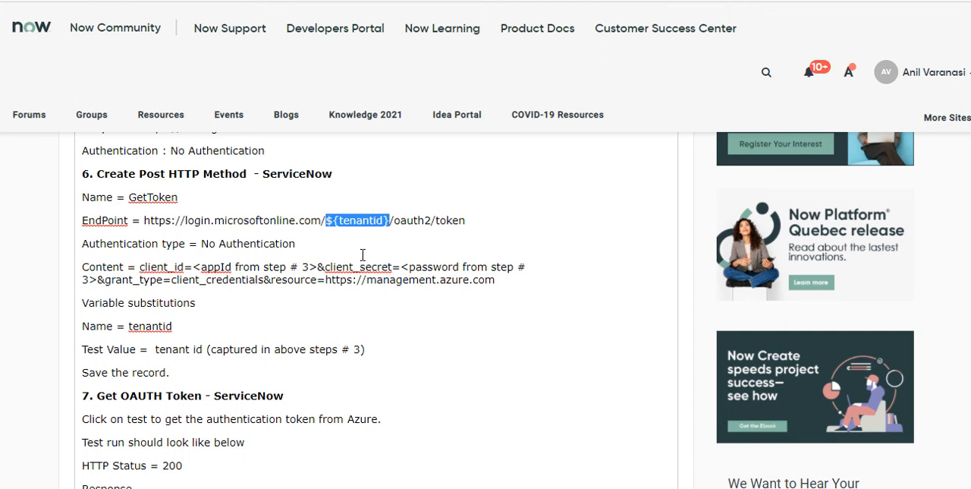
scroll(363, 255, "up", 3)
left_click_drag(139, 185, 179, 186)
scroll(242, 228, "up", 1)
scroll(242, 228, "down", 3)
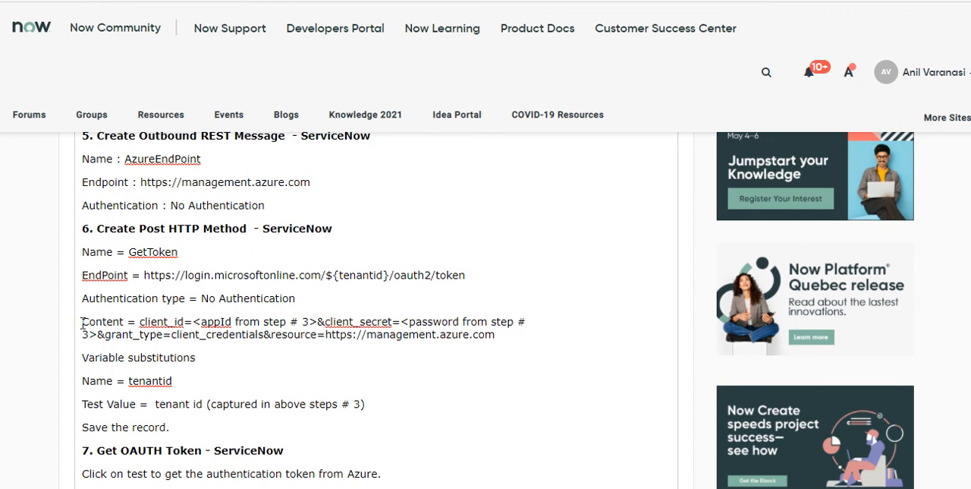
Match the client_id and client_secret in the step 6 content with the appId and password entries of step 3
left_click_drag(81, 321, 136, 322)
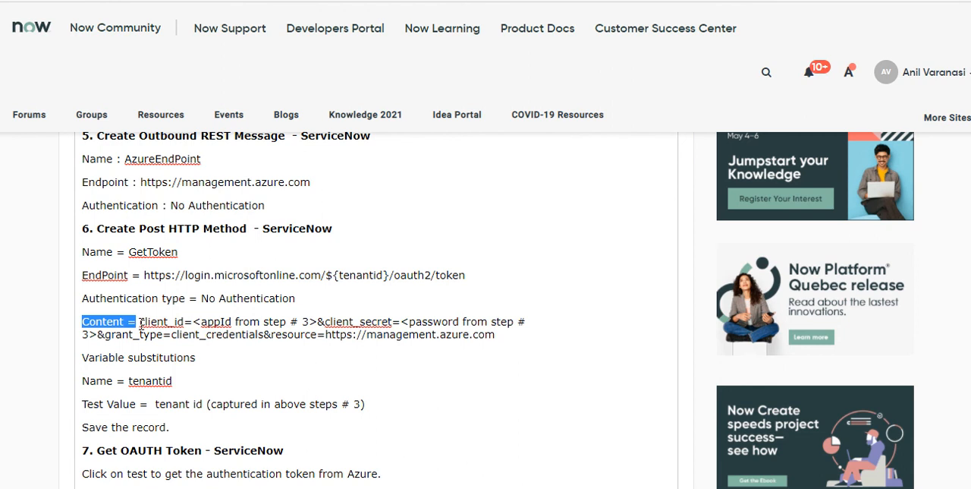
scroll(218, 324, "up", 3)
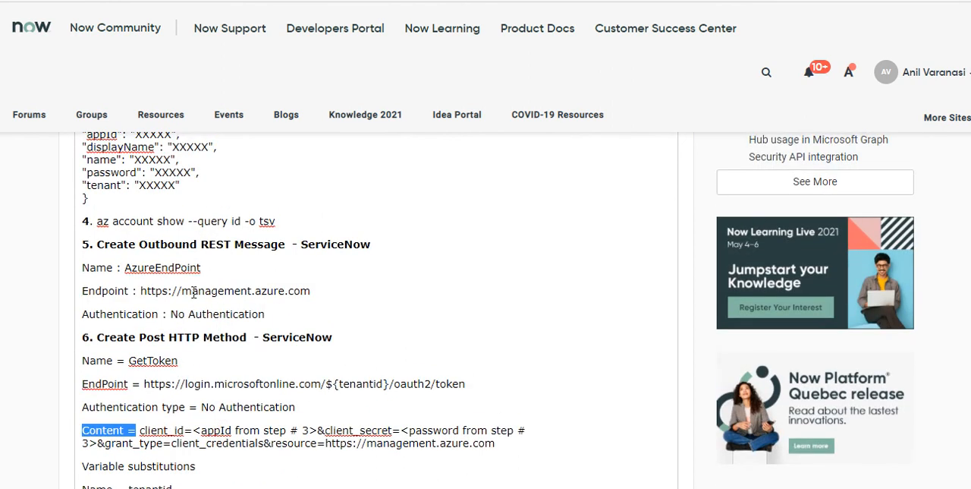
double_click(101, 242)
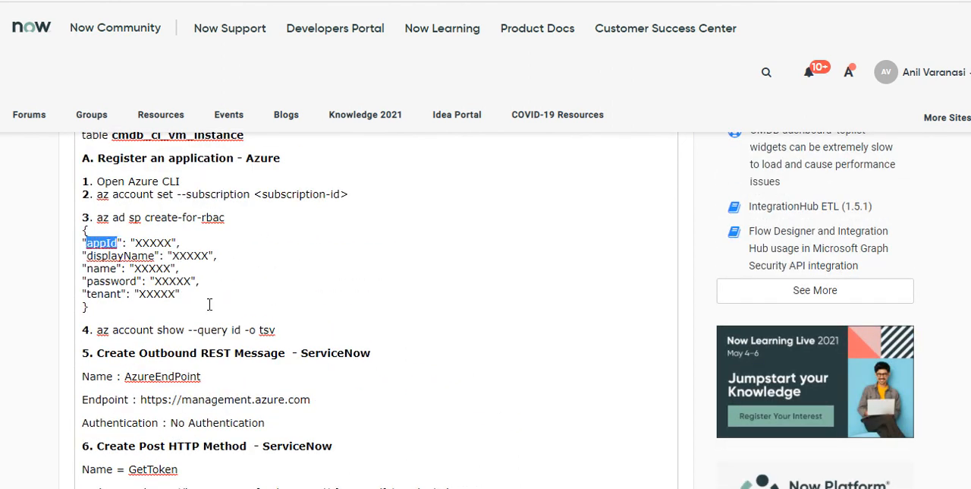
scroll(285, 397, "down", 3)
scroll(411, 376, "up", 3)
double_click(110, 281)
scroll(336, 314, "down", 2)
scroll(336, 314, "down", 1)
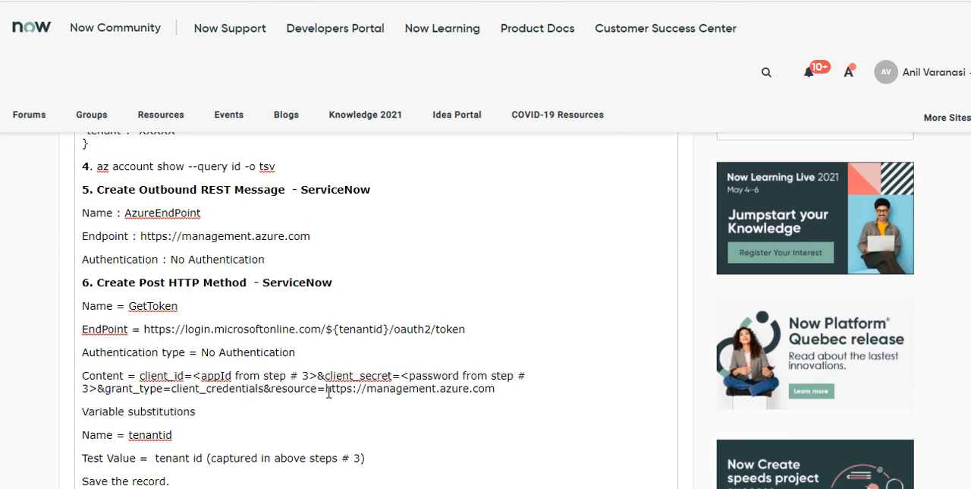
Examine the resource URL in the step 6 content and the access_token entry in the sample response of step 7
left_click_drag(326, 388, 518, 388)
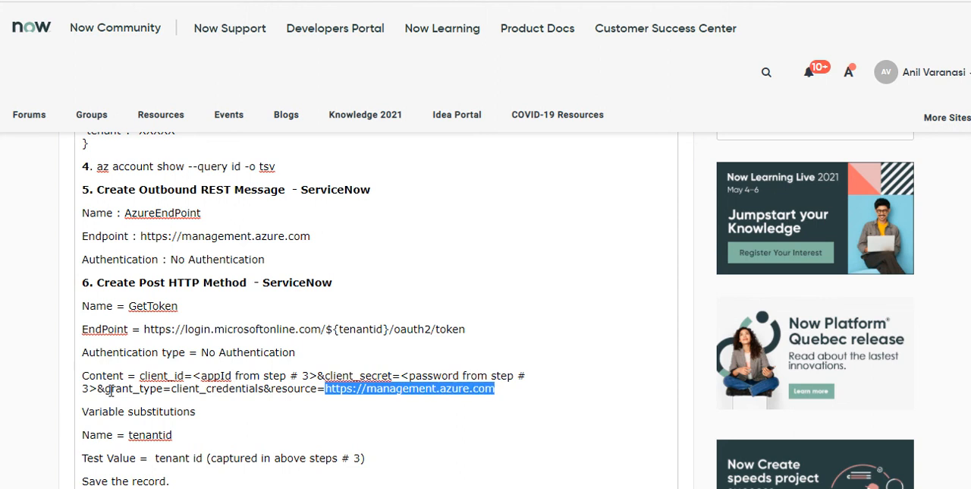
scroll(119, 383, "down", 1)
scroll(126, 384, "down", 3)
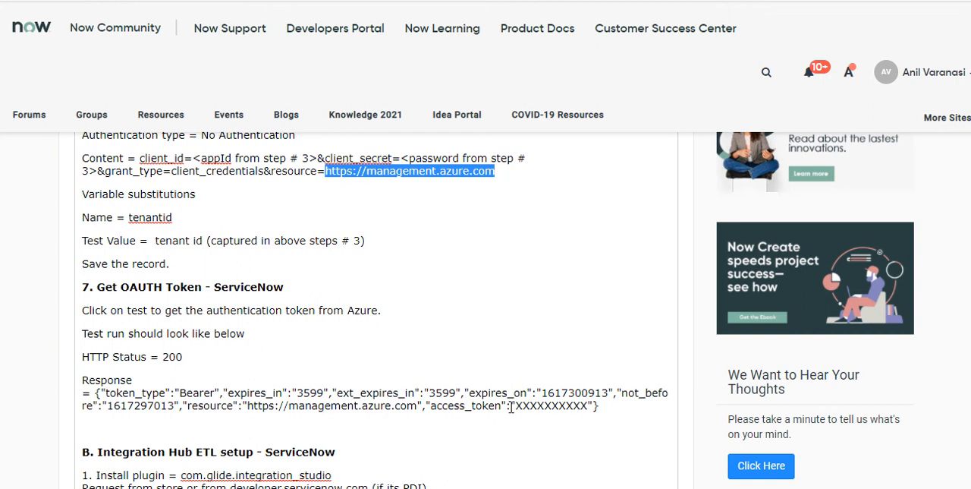
left_click_drag(516, 406, 589, 405)
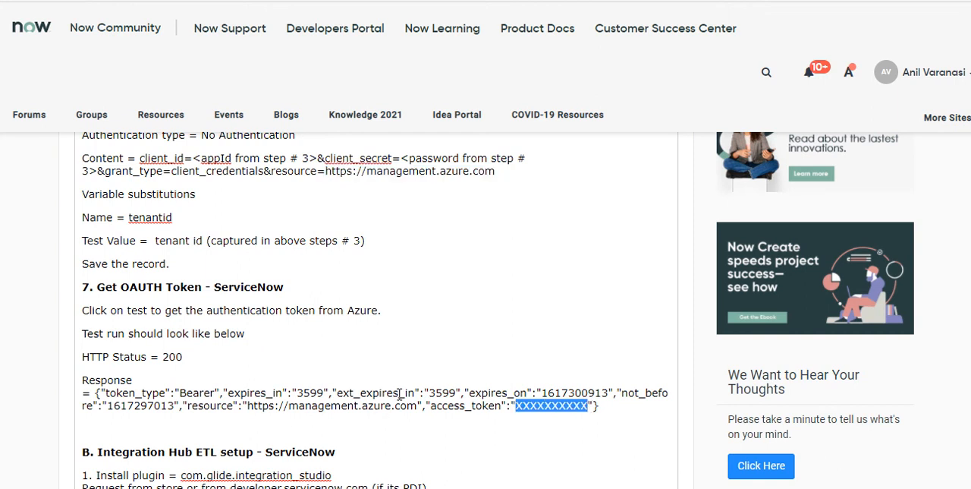